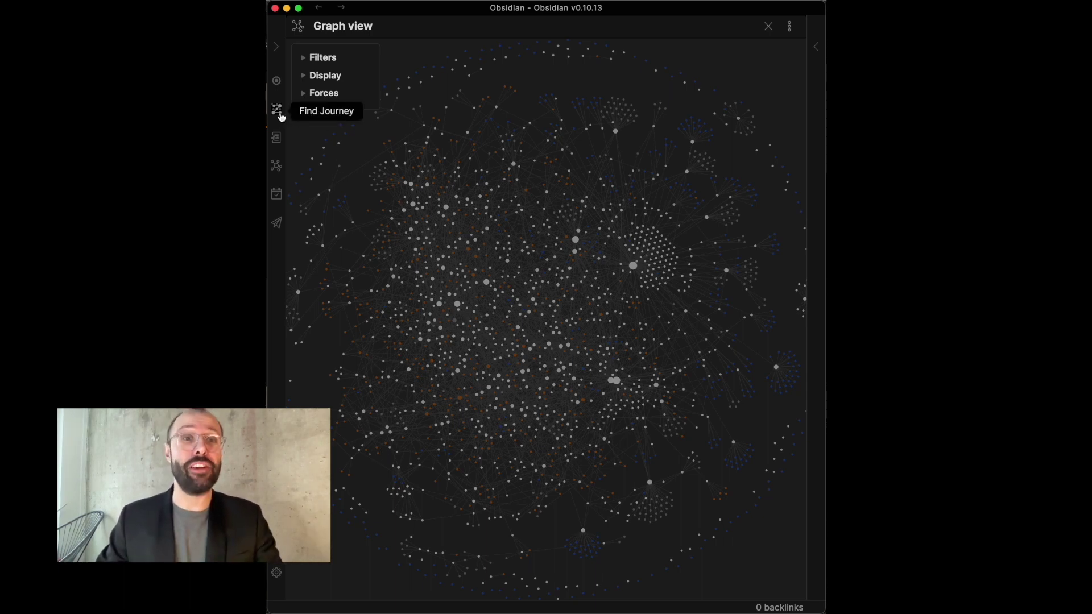
Step: Open the Find Journey dialog from the left ribbon icon
click(277, 109)
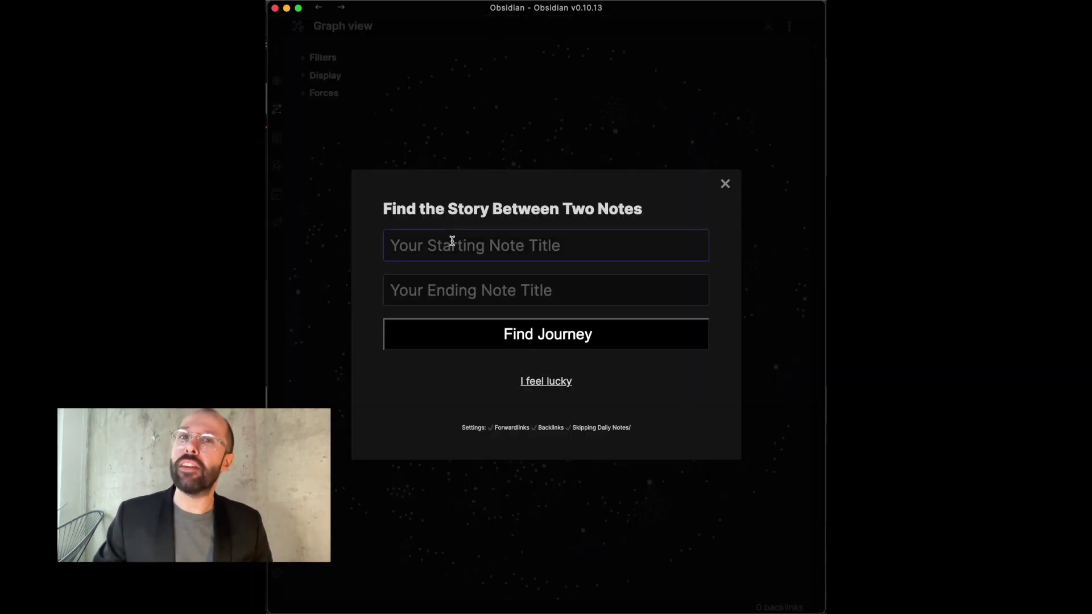
Step: Find the journey from Neurodiversity.md to The Construction of the Empire State Building.md
text(Neuro)
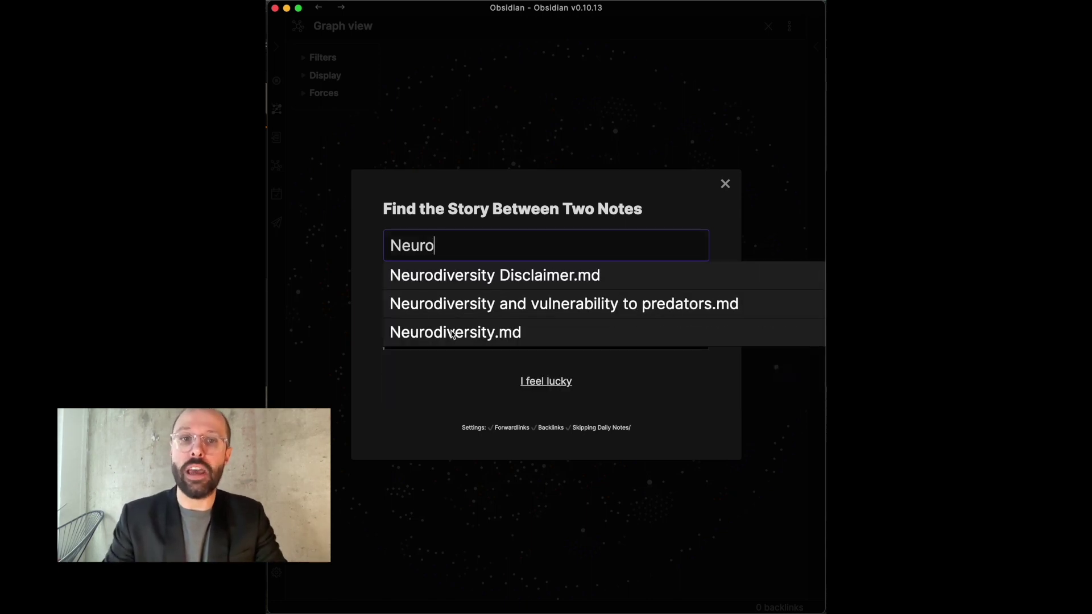
click(453, 333)
click(442, 289)
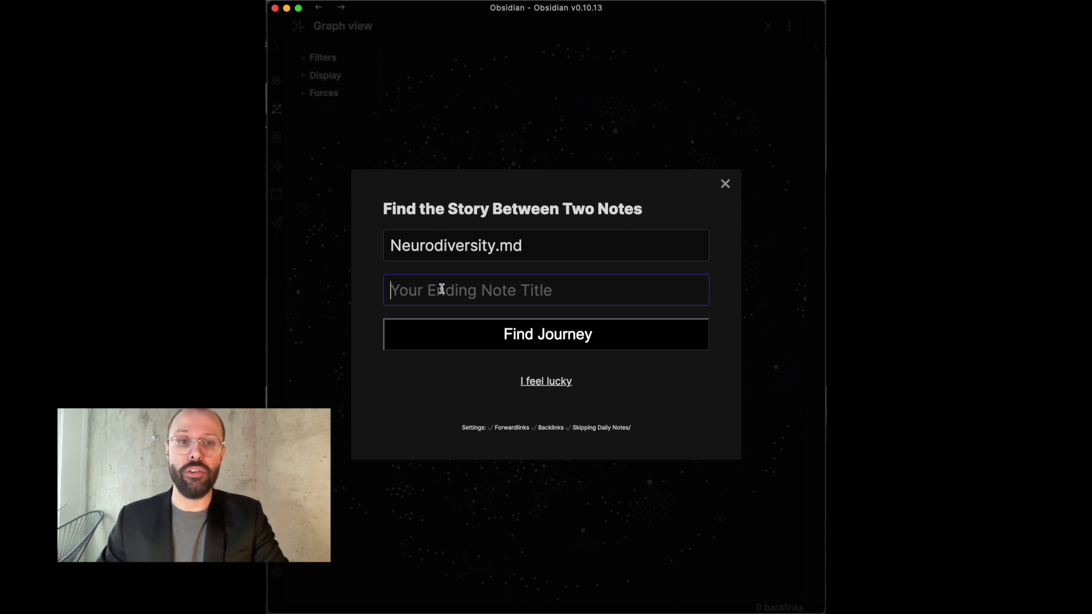
text(Empire)
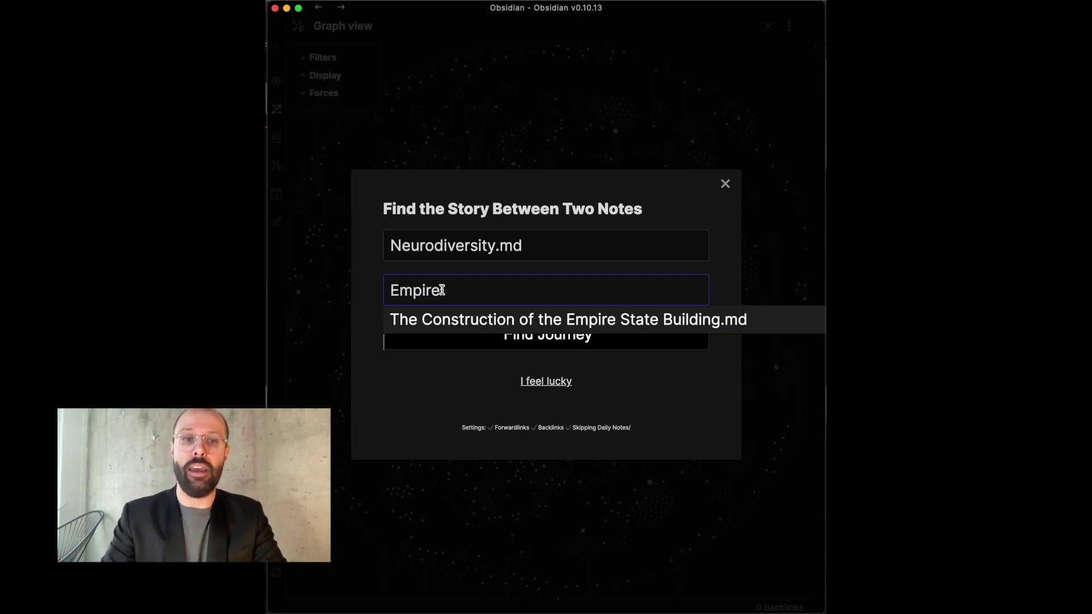
click(458, 321)
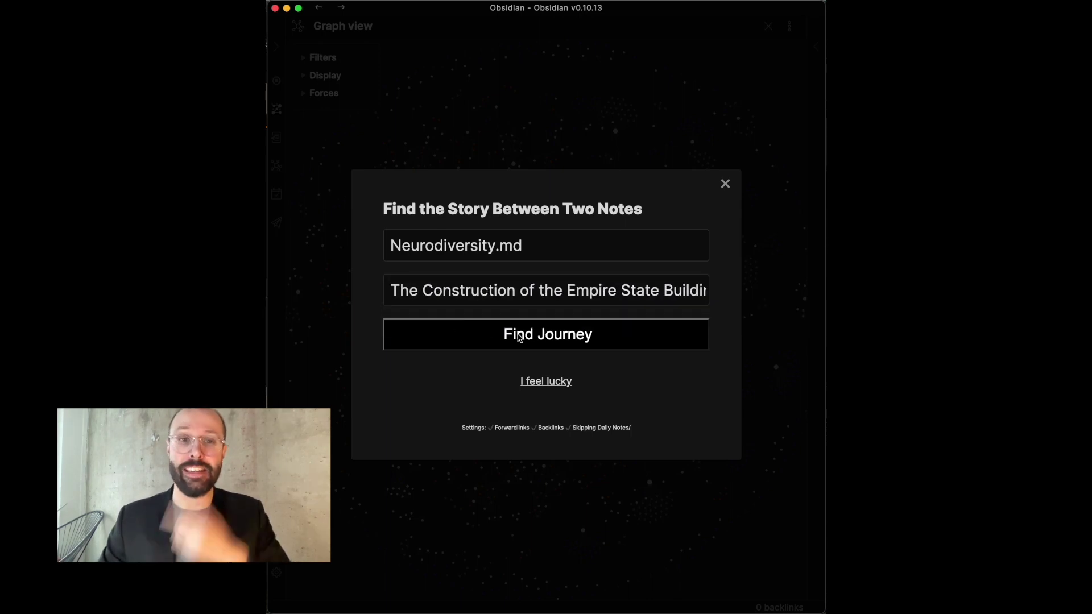
click(518, 338)
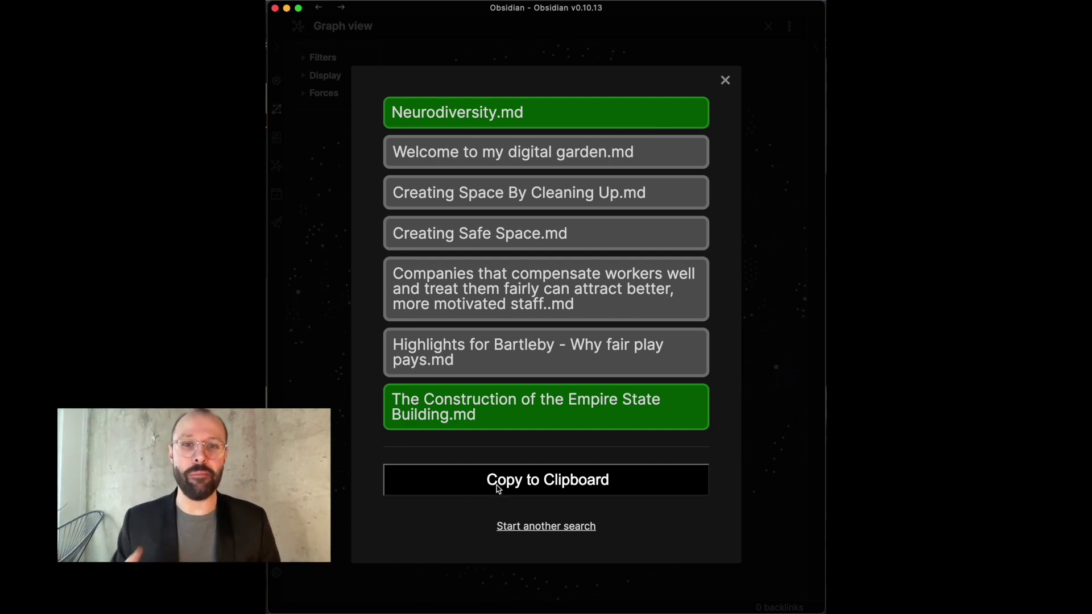
Step: Copy the journey to the clipboard, close the results, and create a new note
click(522, 484)
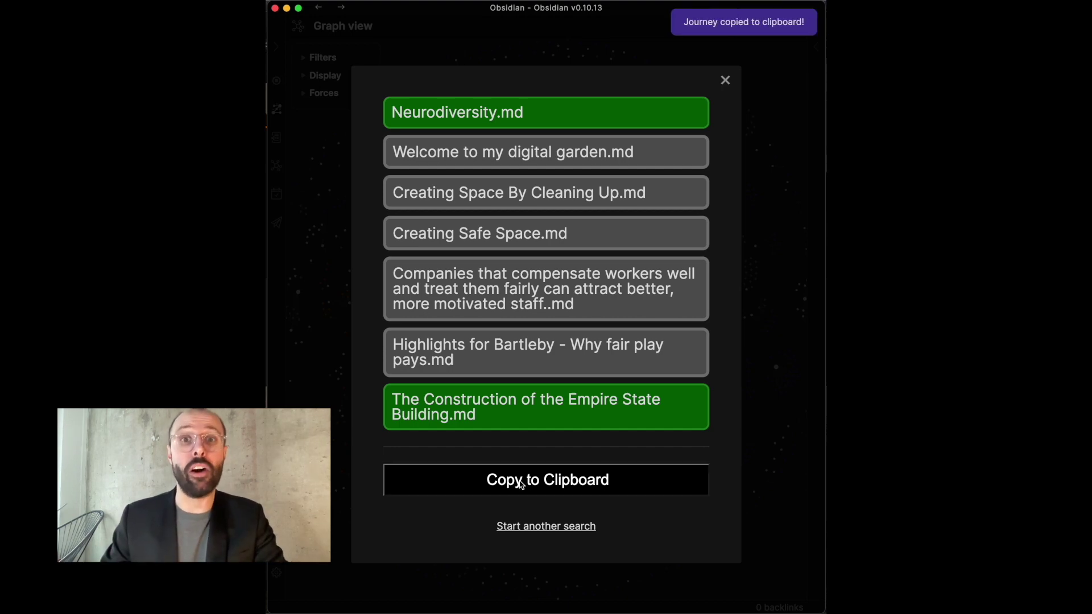
click(725, 81)
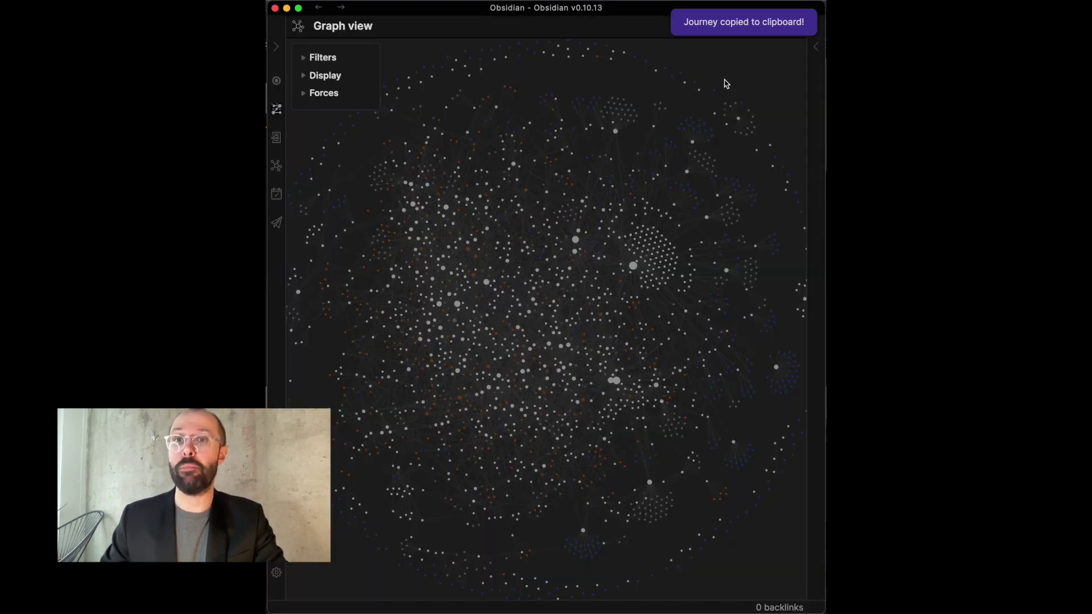
key(super+n)
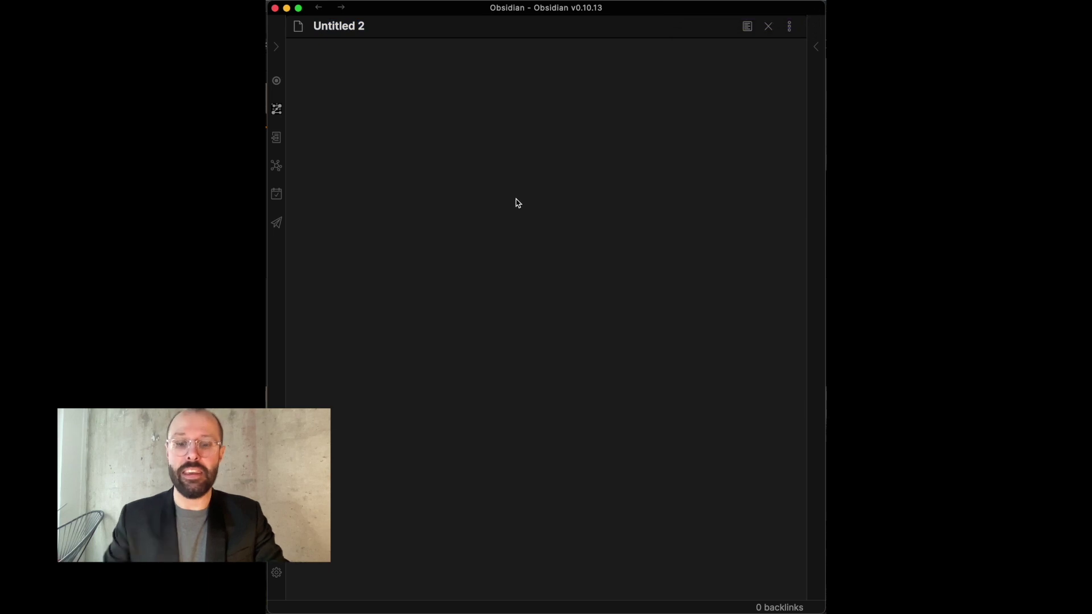
Step: Paste the journey into Untitled 2 and select its items to inspect the list
key(super+v)
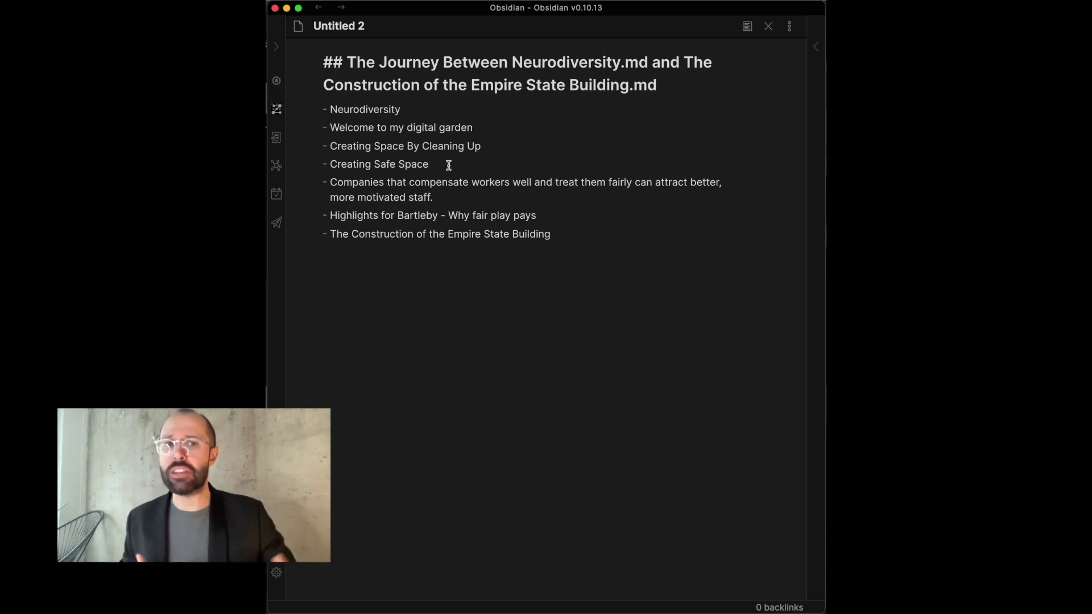
drag(446, 163, 318, 171)
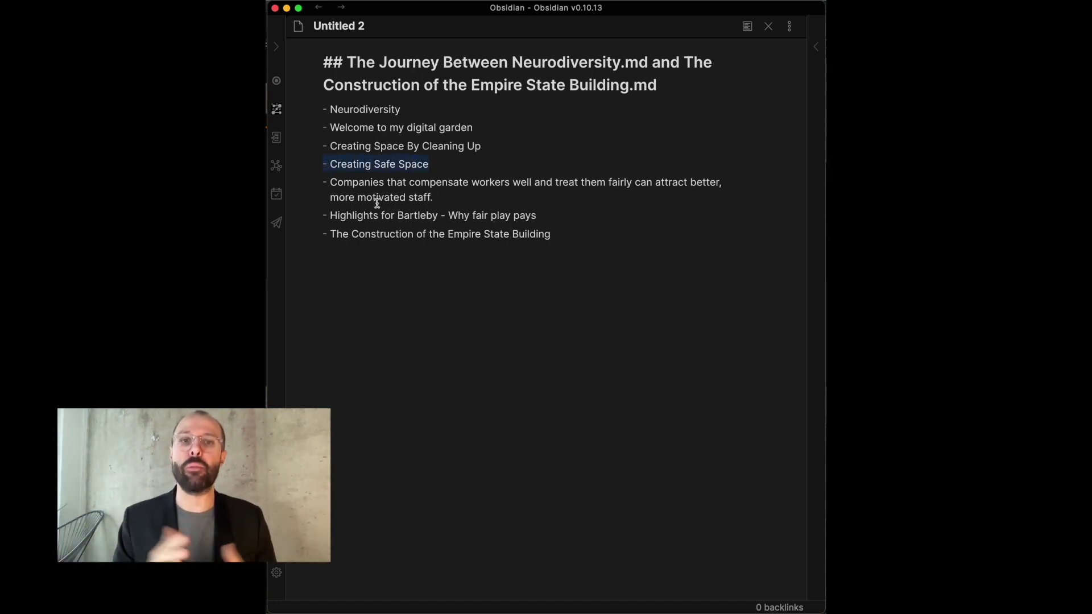
click(582, 229)
drag(585, 233, 333, 234)
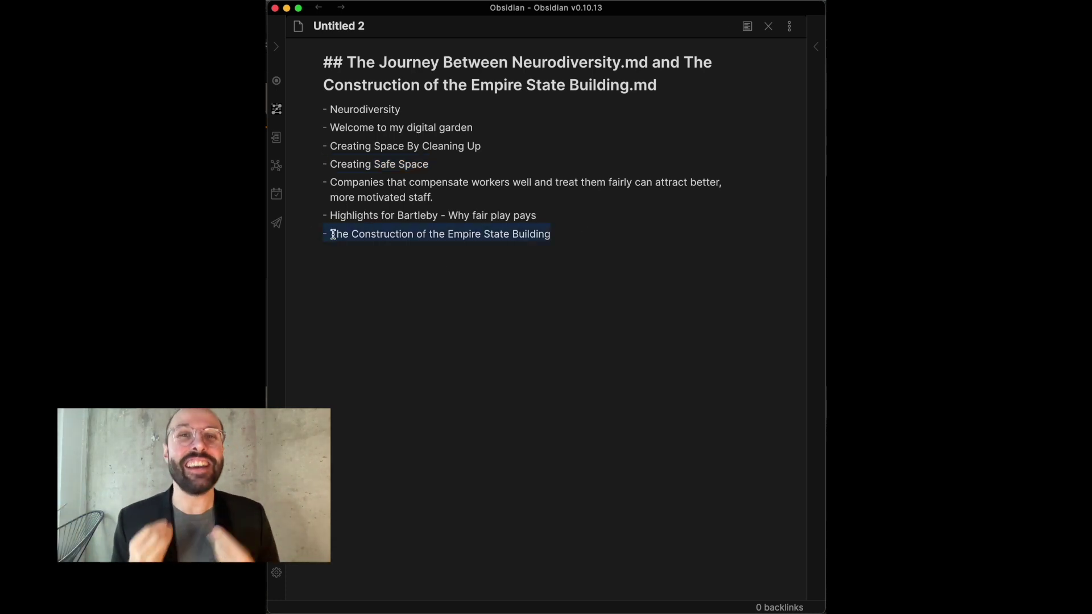
click(476, 281)
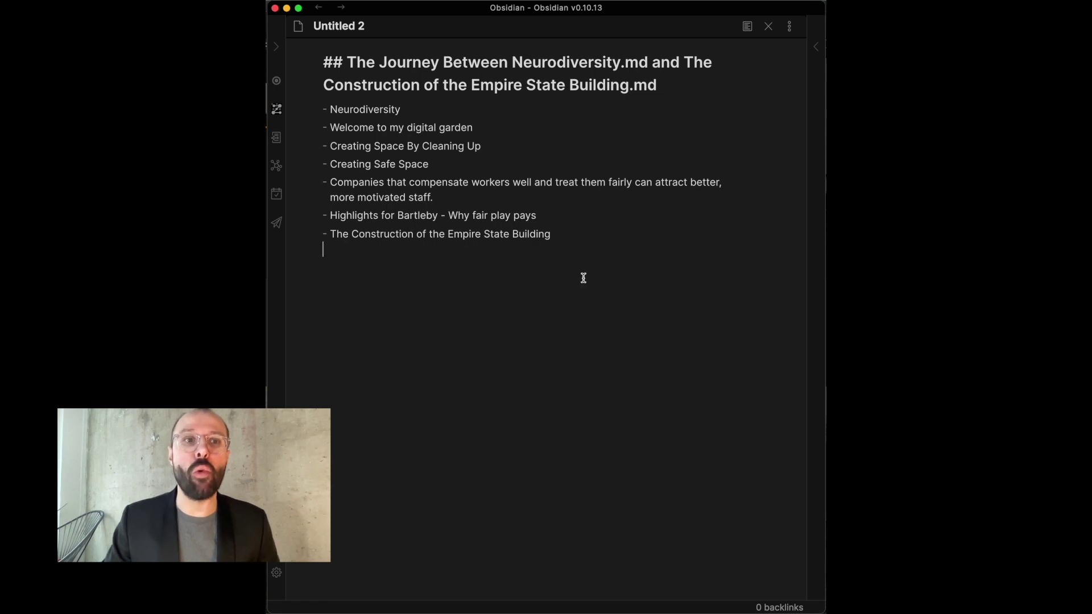
drag(583, 278, 329, 54)
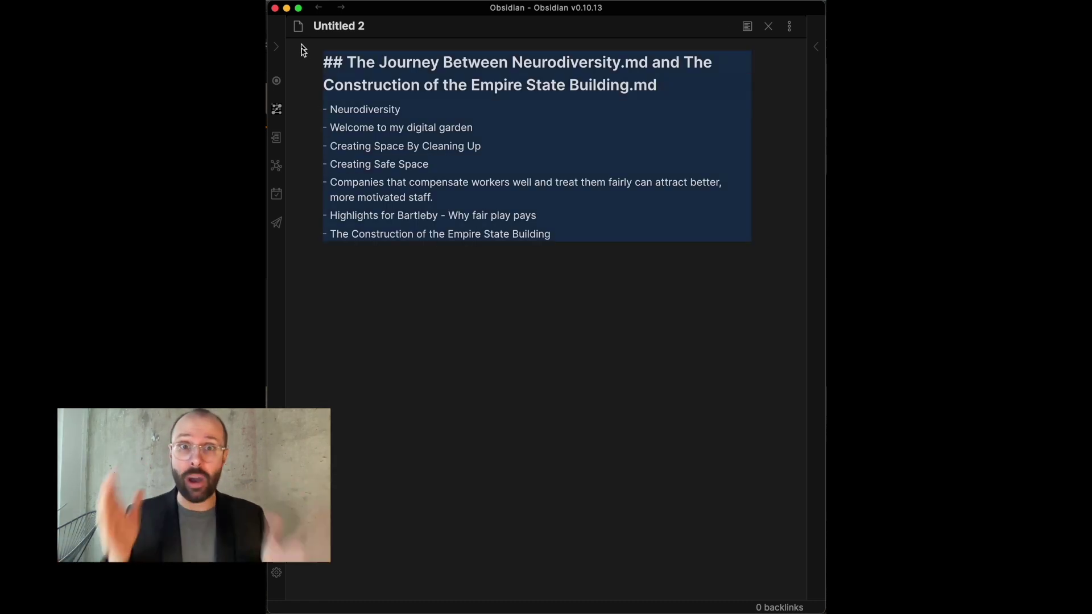
click(487, 292)
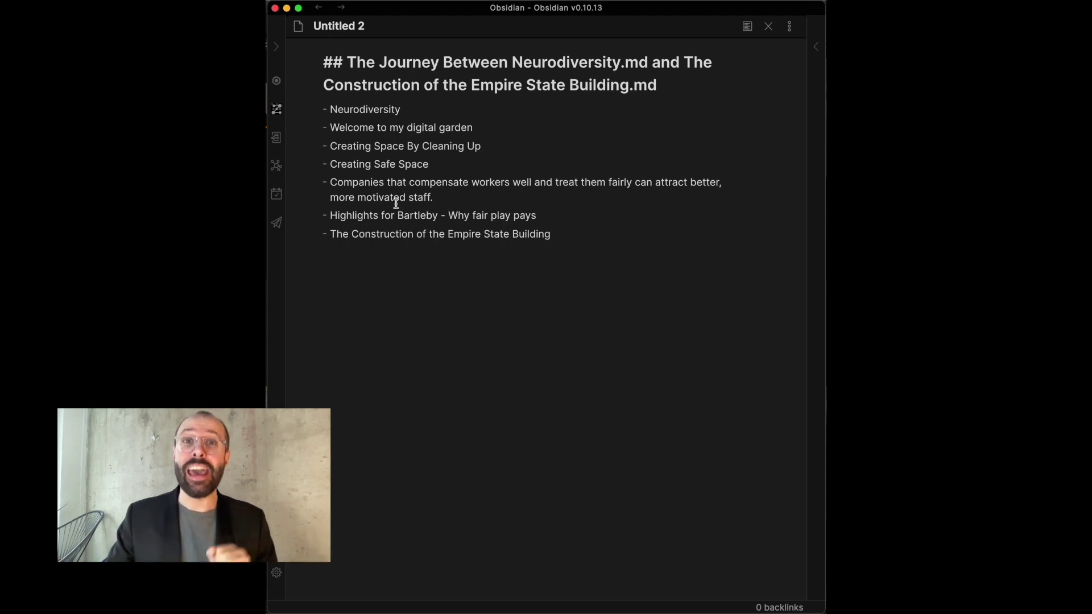
Step: Reopen Find Journey, draw several random note pairs with 'I feel lucky', then close it
click(278, 111)
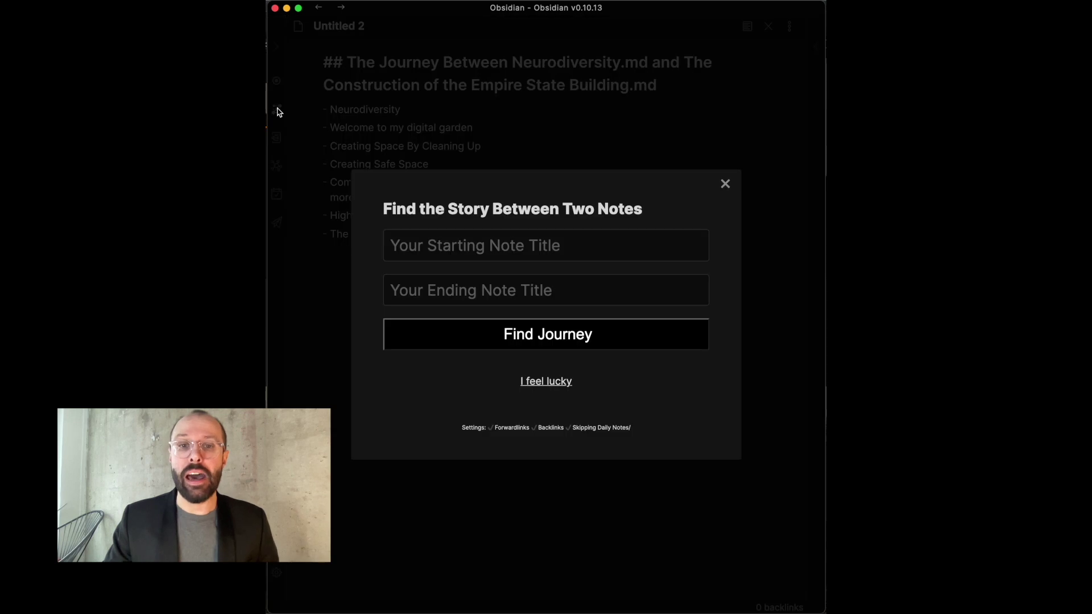
click(558, 384)
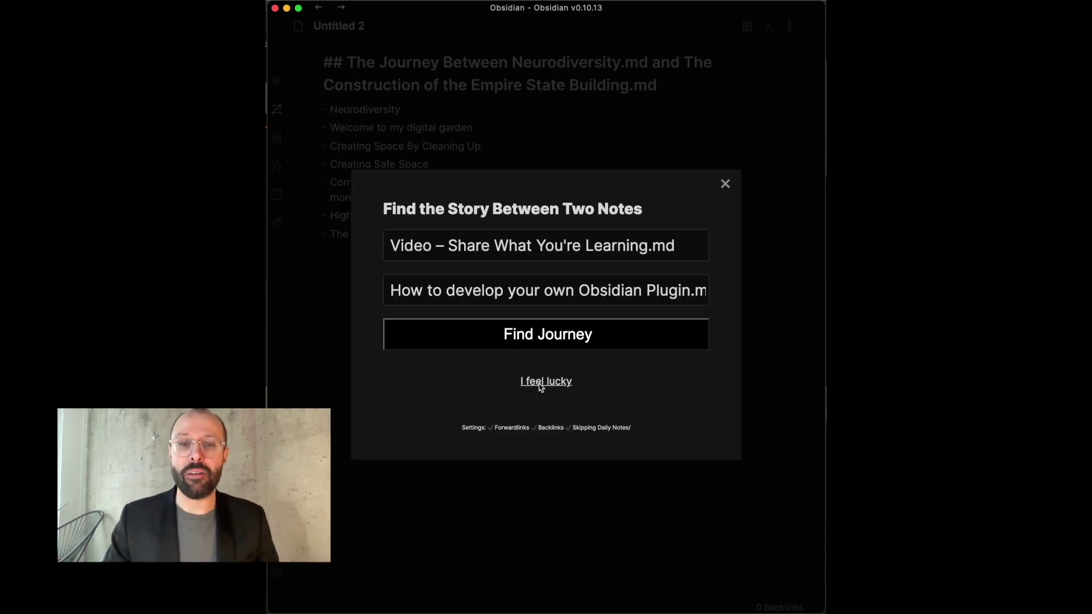
click(539, 385)
click(540, 384)
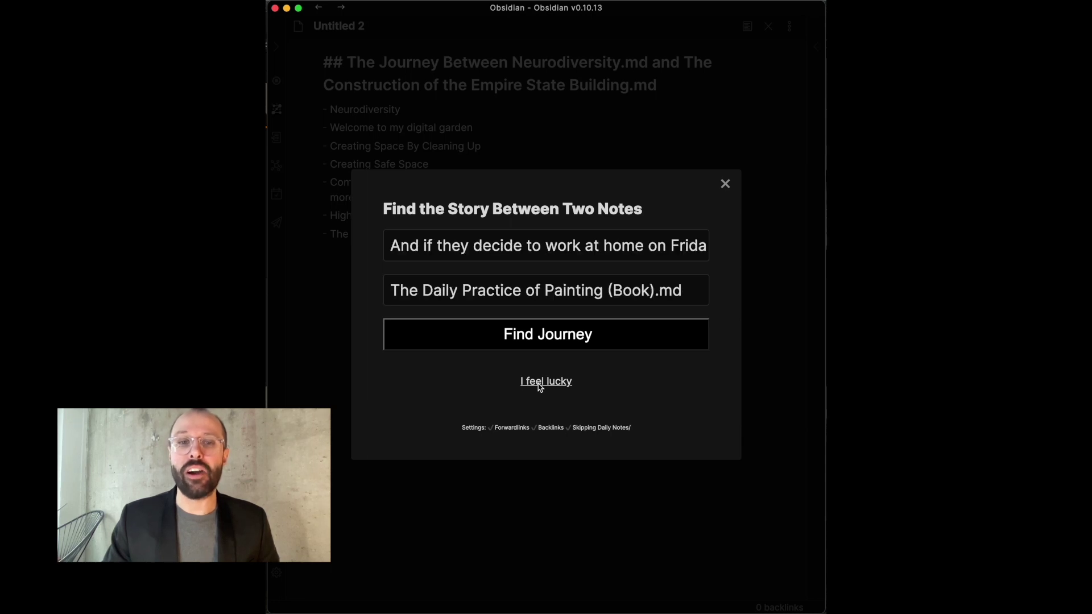
click(540, 384)
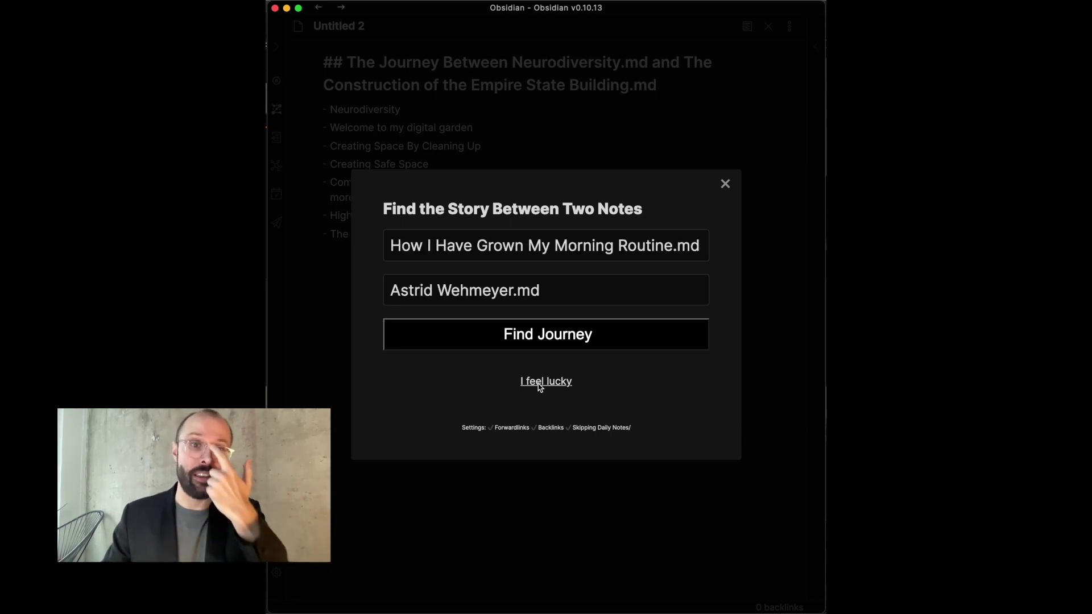
click(539, 385)
click(539, 385)
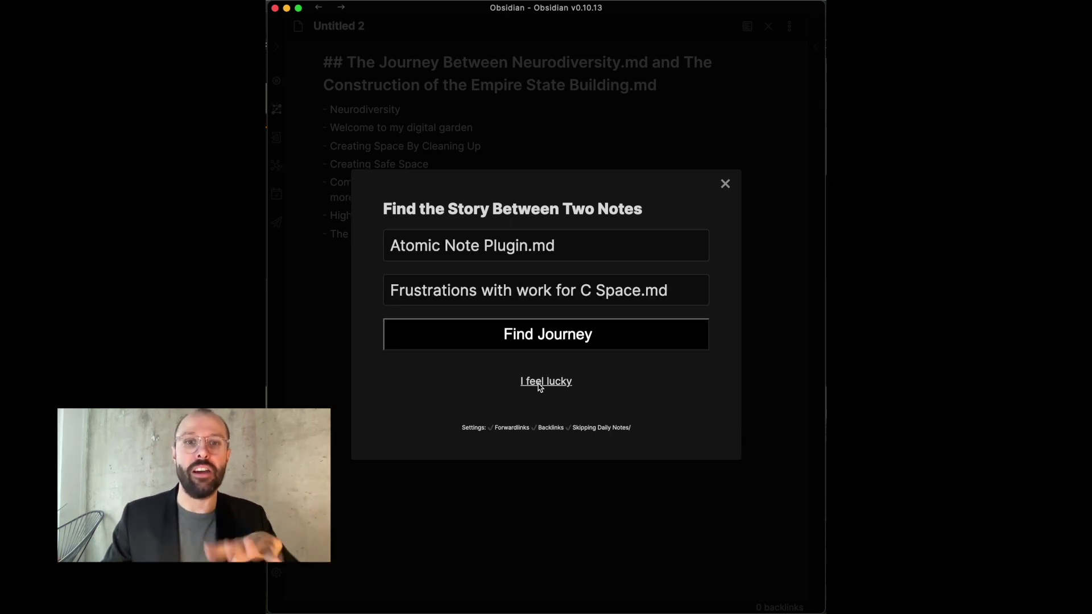
click(539, 385)
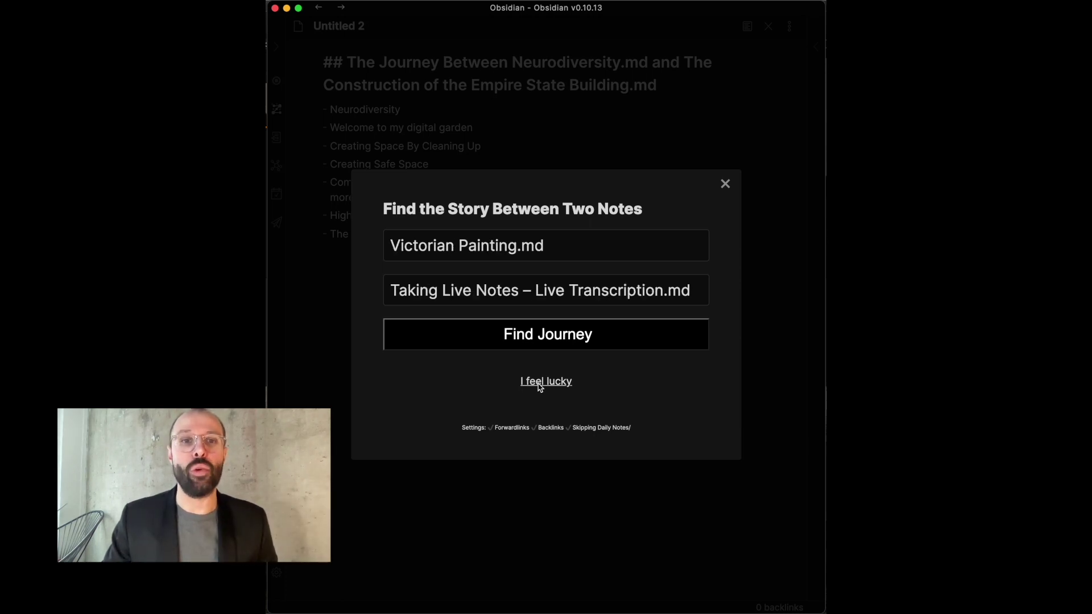
click(539, 384)
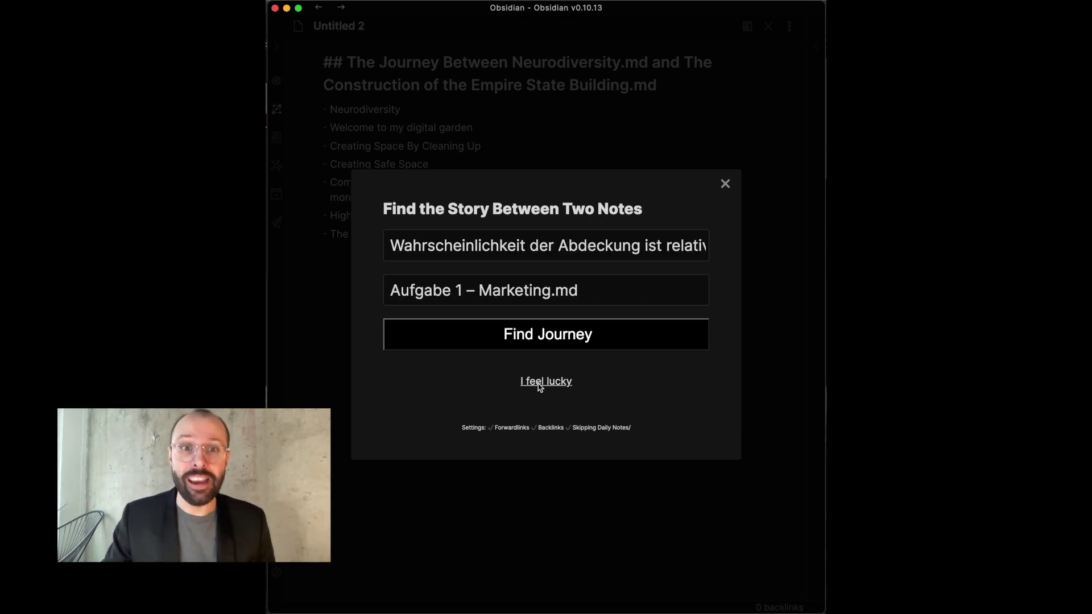
click(539, 385)
click(539, 385)
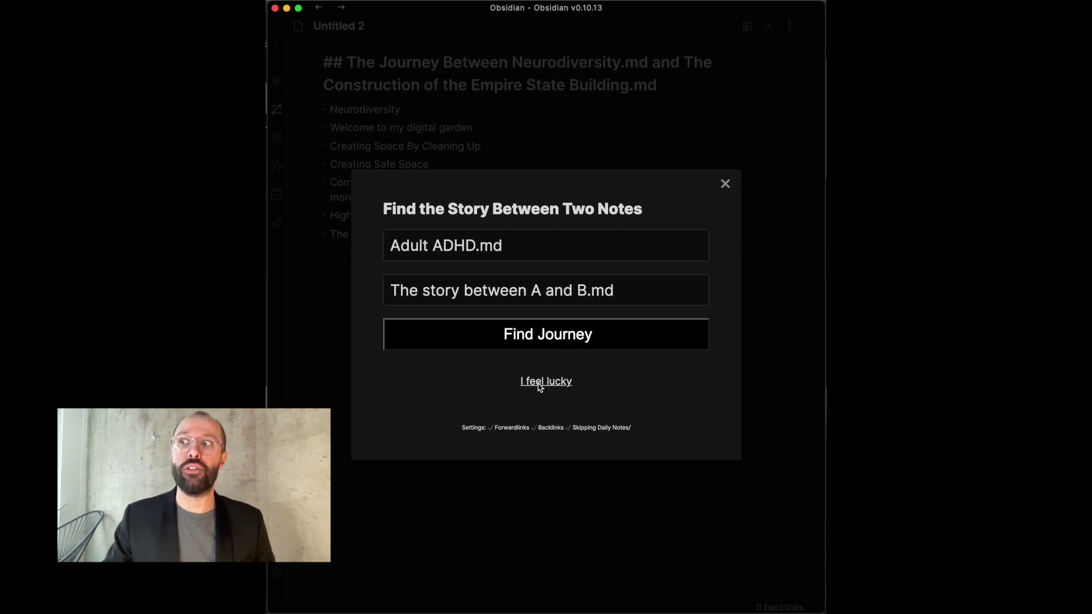
click(539, 384)
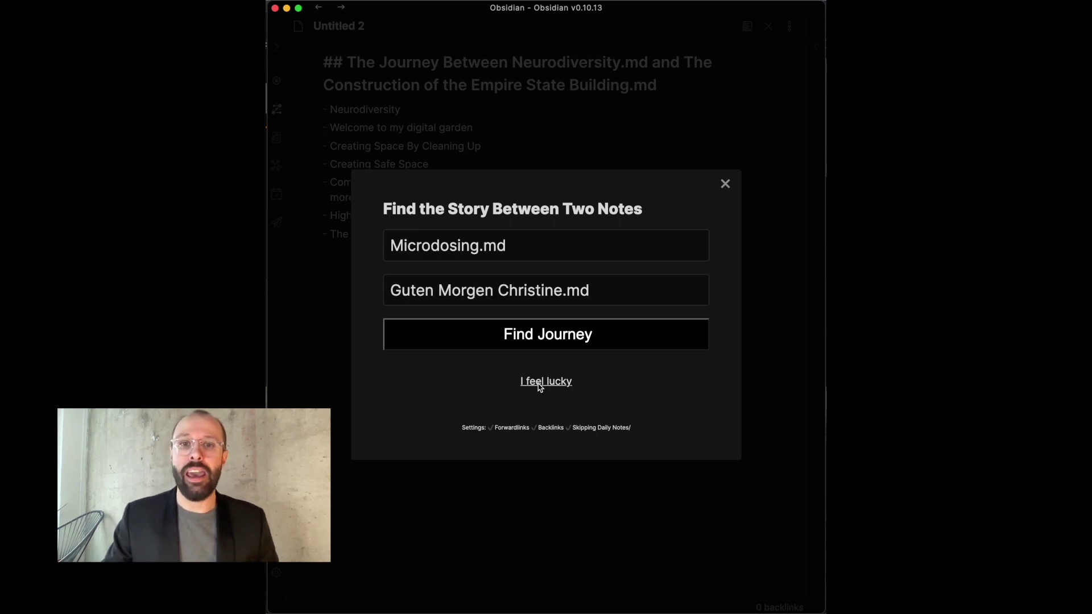
click(539, 384)
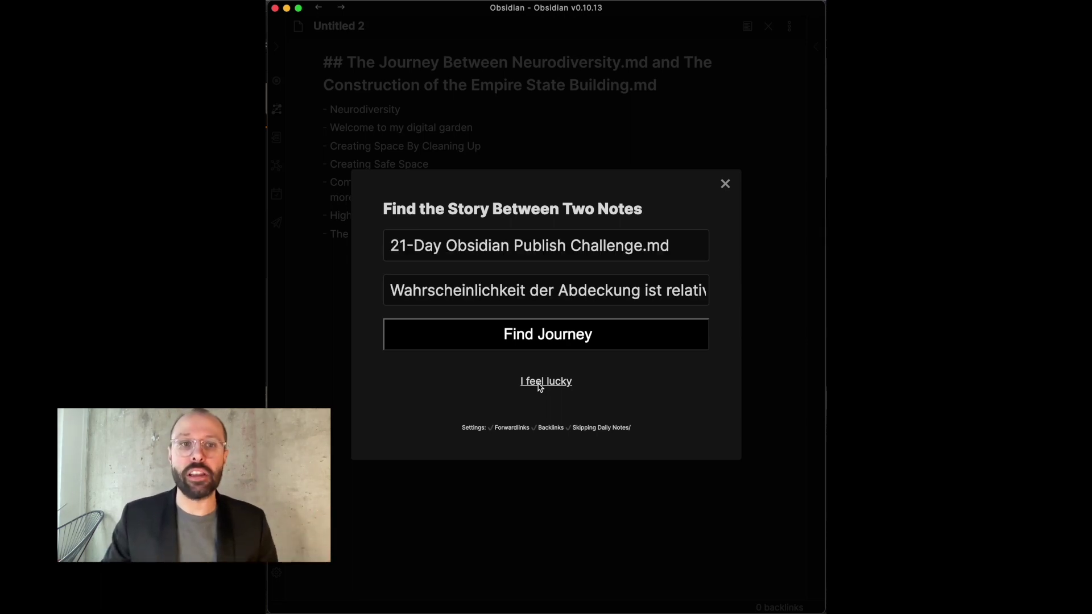
click(539, 384)
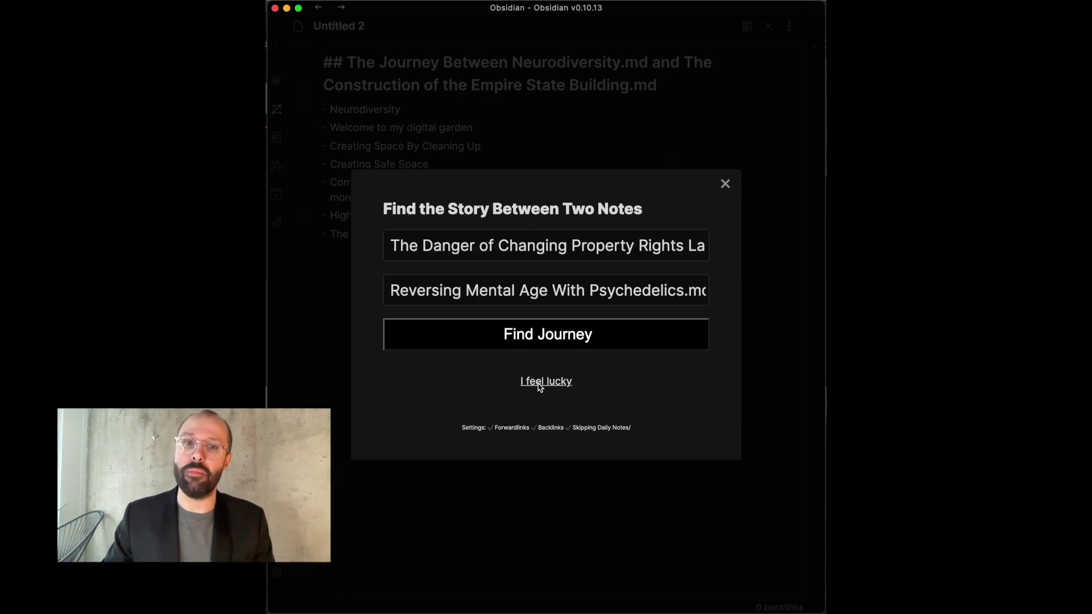
click(539, 385)
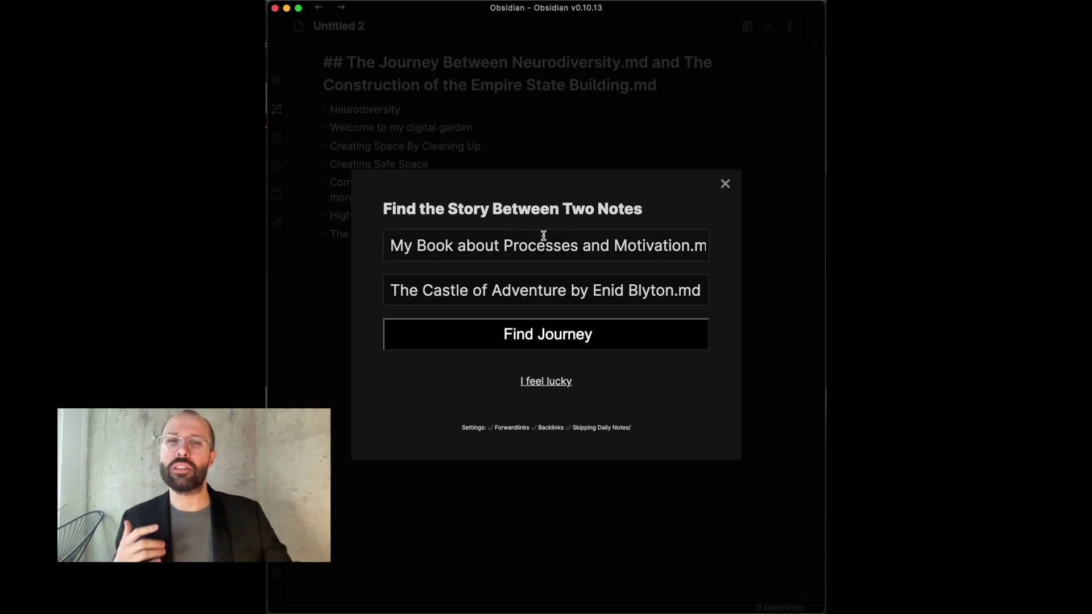
click(726, 187)
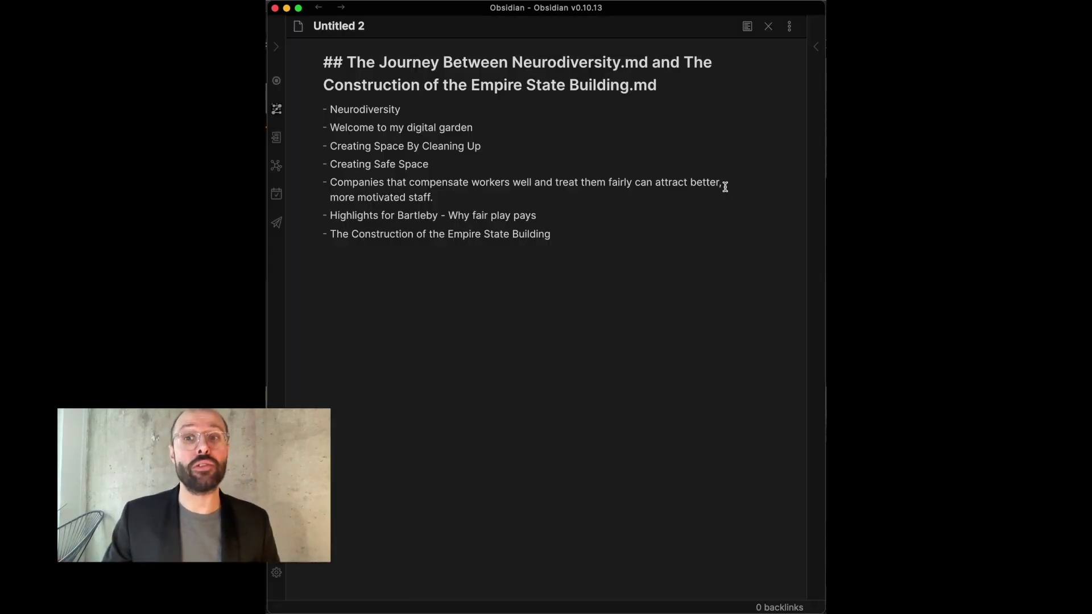
Step: Open the Journey plugin settings and switch on Use Tags
click(277, 574)
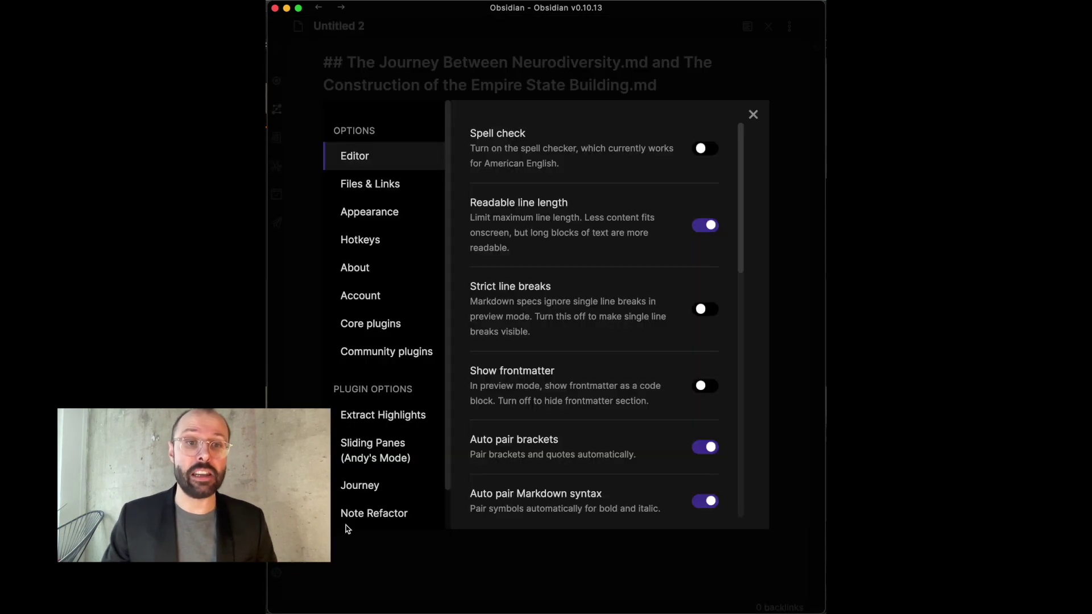
click(383, 487)
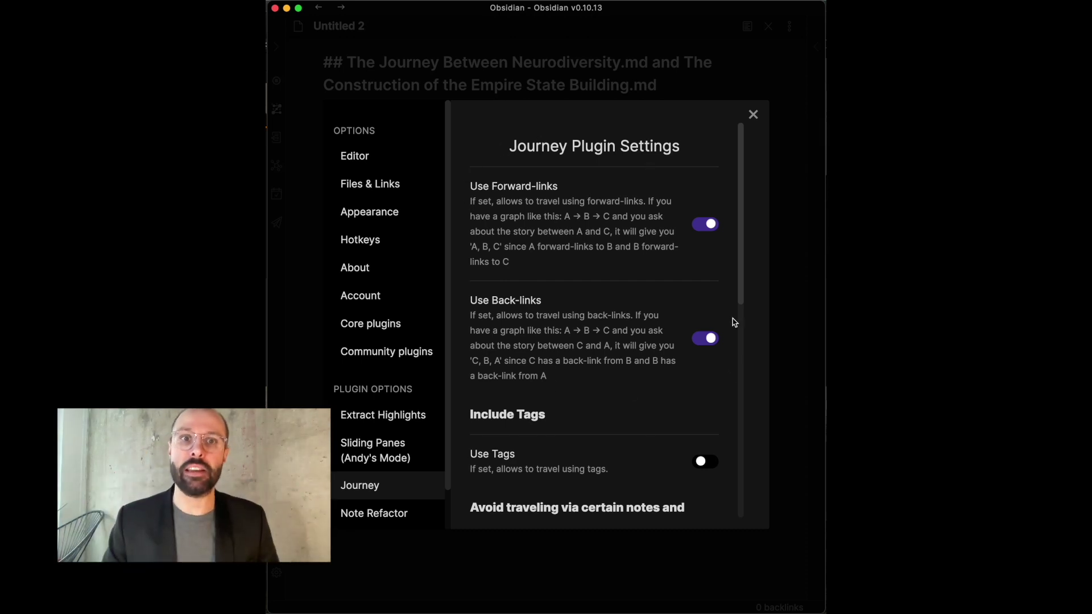
scroll(614, 297, down, 3)
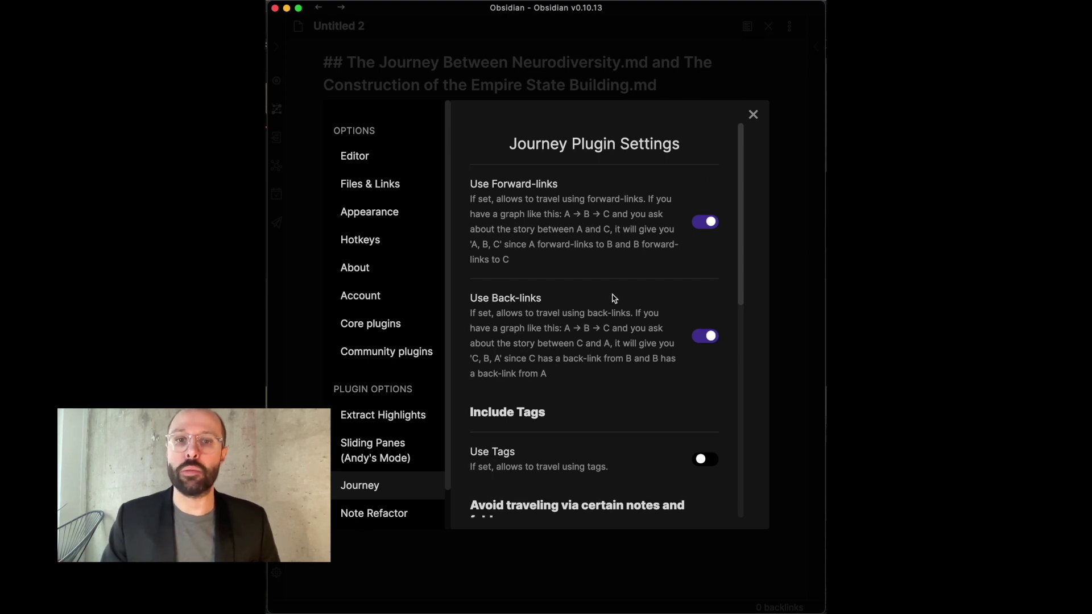
scroll(614, 297, down, 5)
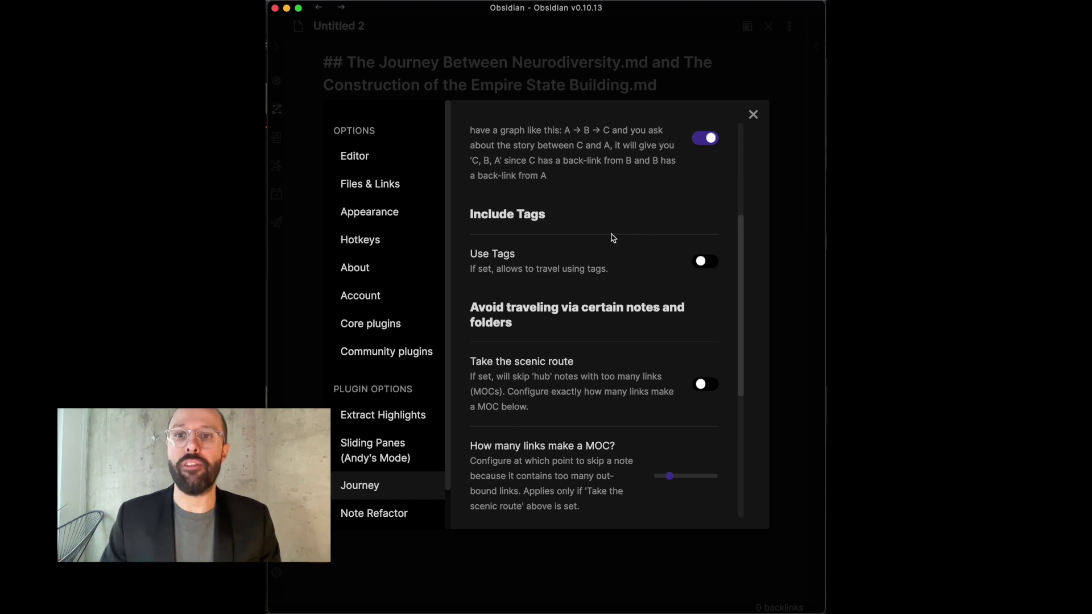
scroll(615, 235, down, 2)
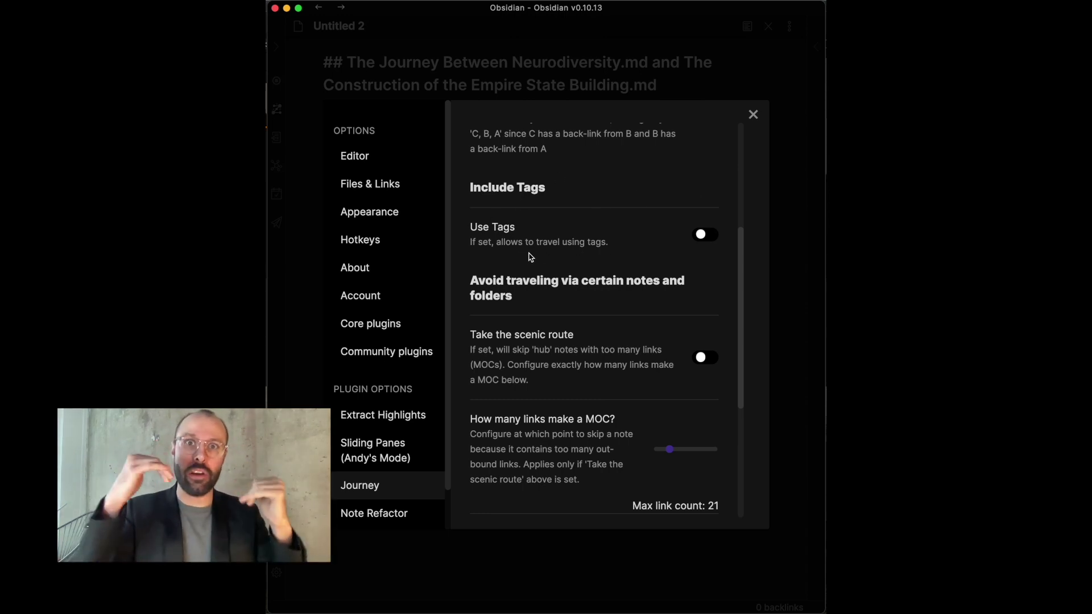
click(714, 240)
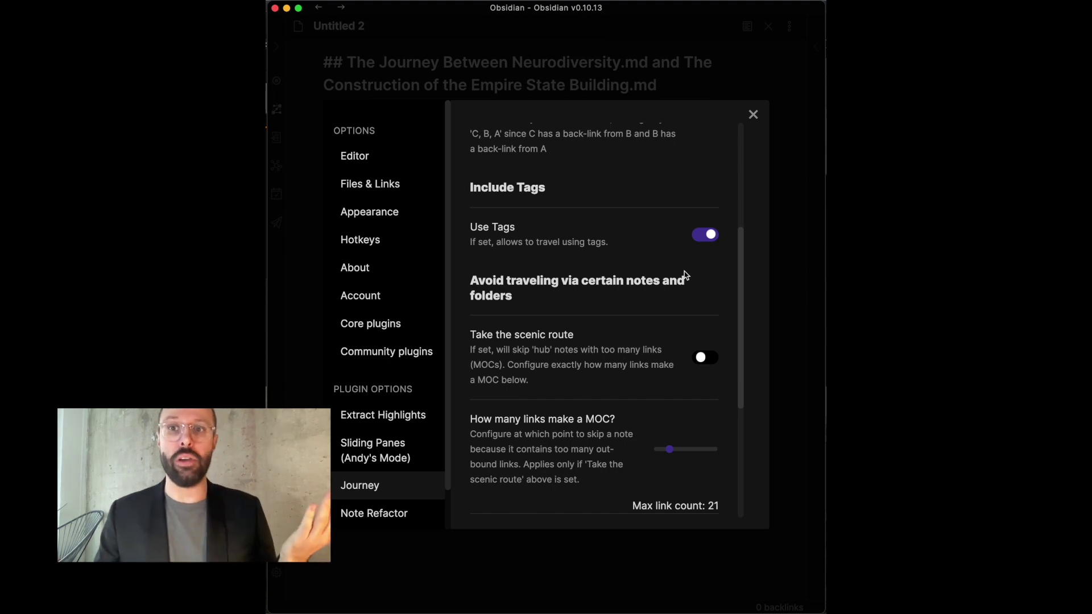
Step: Switch on Take the scenic route so journeys skip hub notes
scroll(685, 275, down, 1)
scroll(685, 275, down, 5)
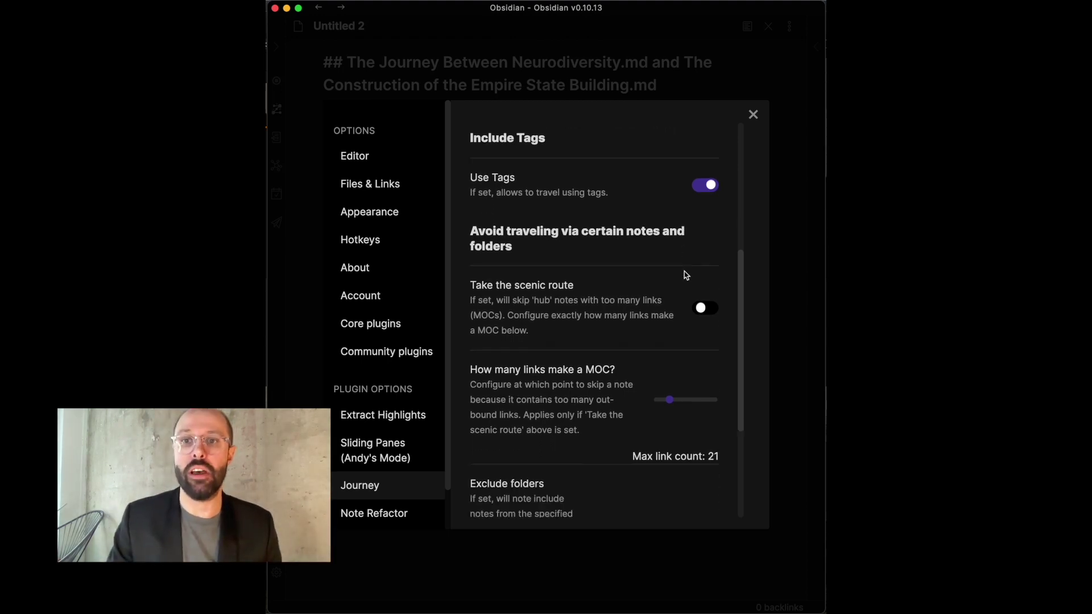
scroll(685, 276, down, 3)
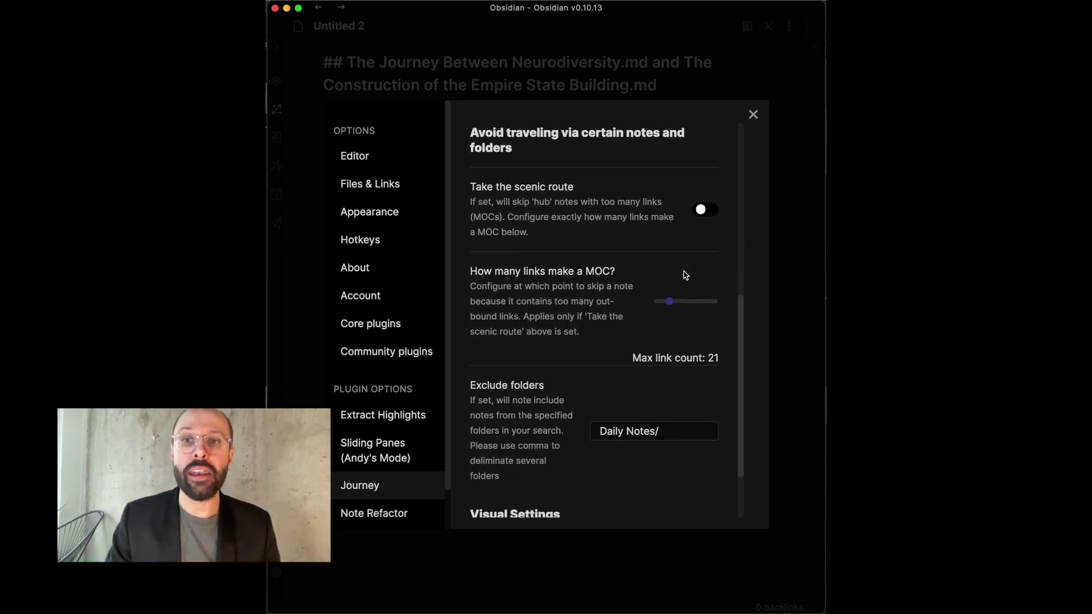
scroll(566, 181, up, 2)
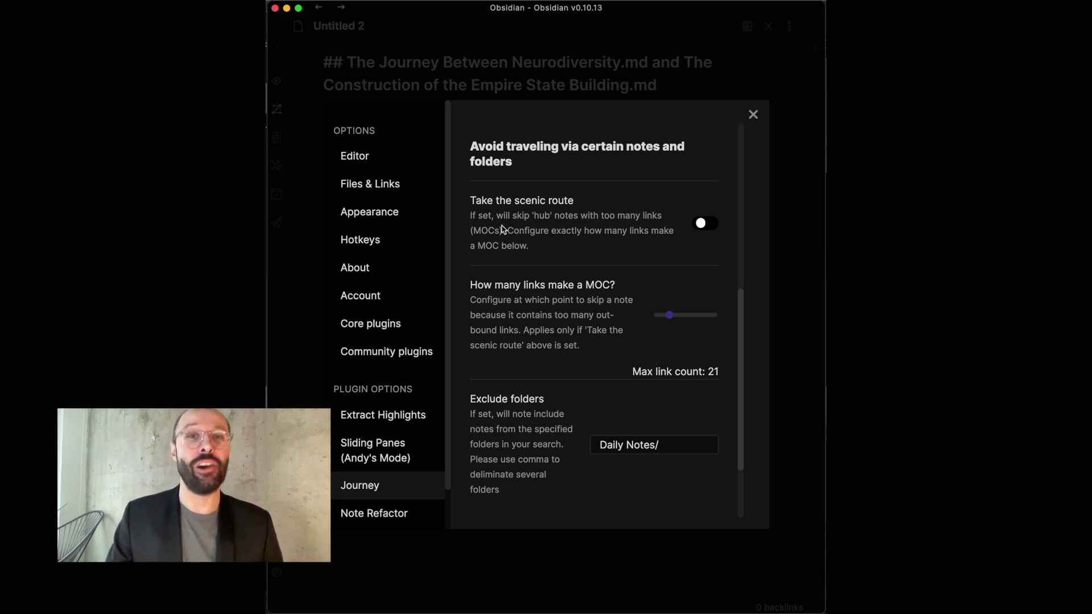
click(711, 224)
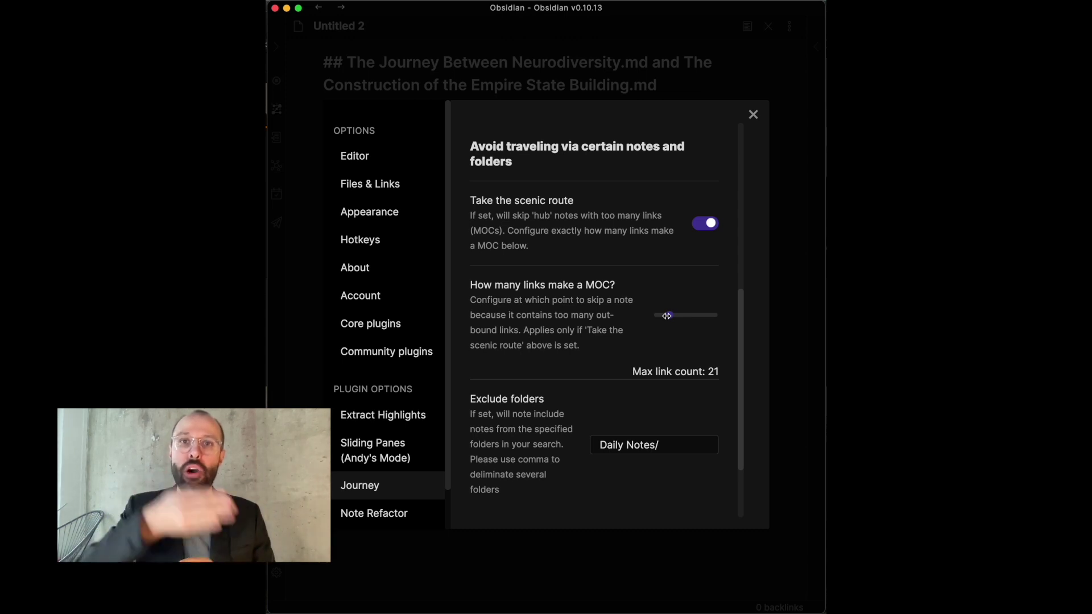
Step: Lower the 'How many links make a MOC?' slider so Max link count reads 20
mouse_move(667, 315)
mouse_down()
mouse_move(682, 316)
mouse_move(668, 316)
mouse_up()
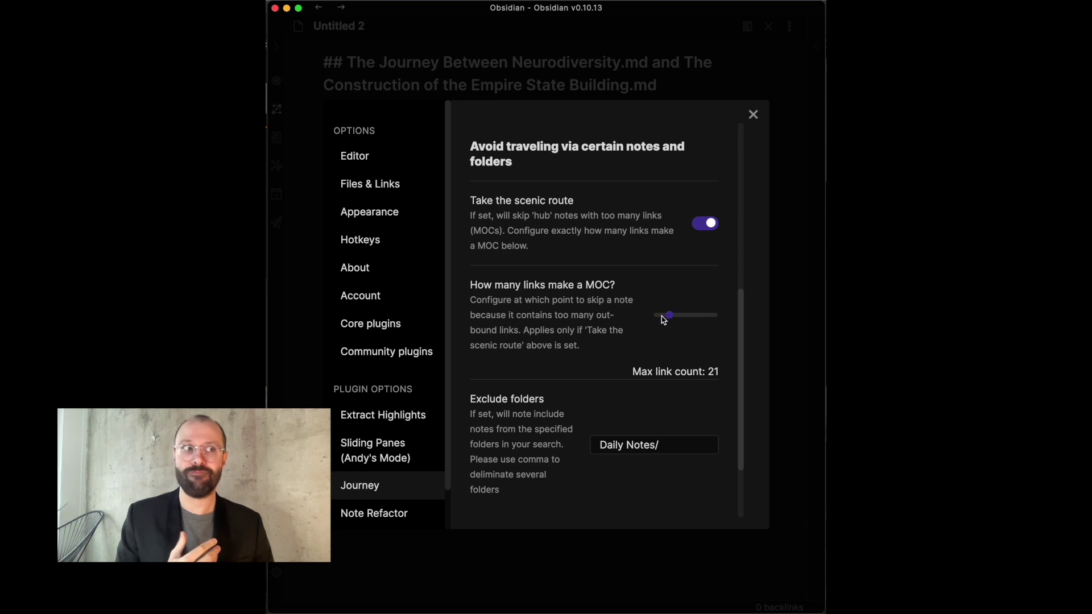
mouse_move(669, 315)
mouse_down()
mouse_move(704, 315)
mouse_move(669, 315)
mouse_up()
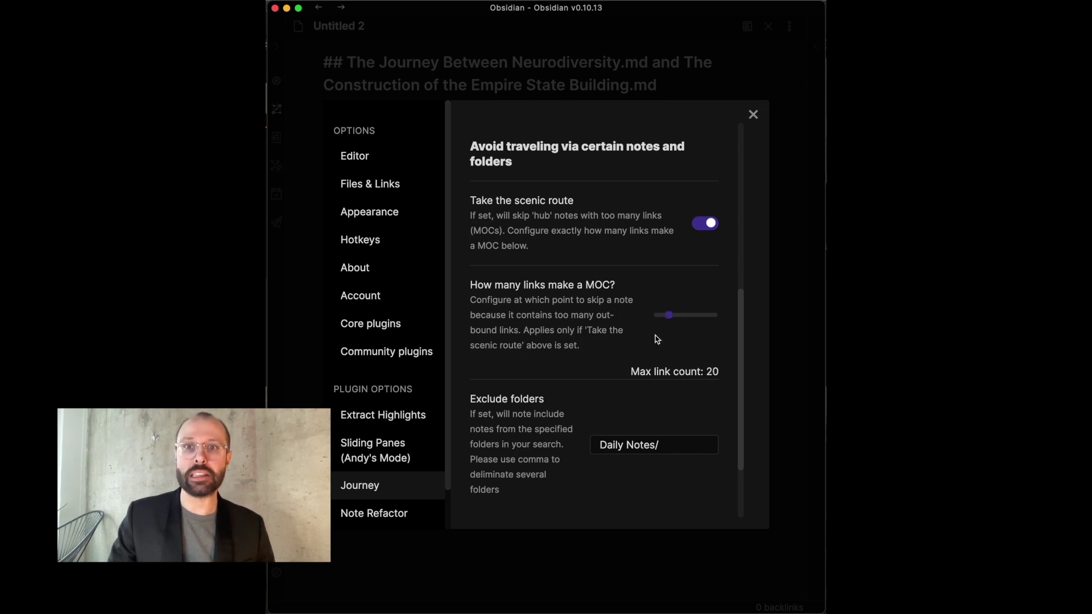
scroll(657, 340, down, 1)
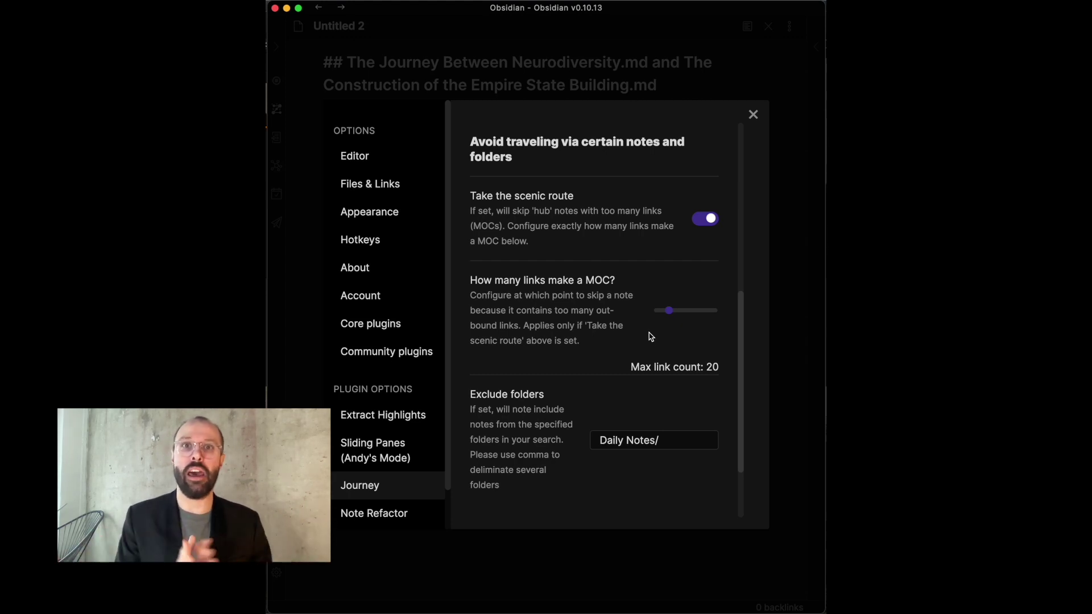
scroll(651, 337, down, 5)
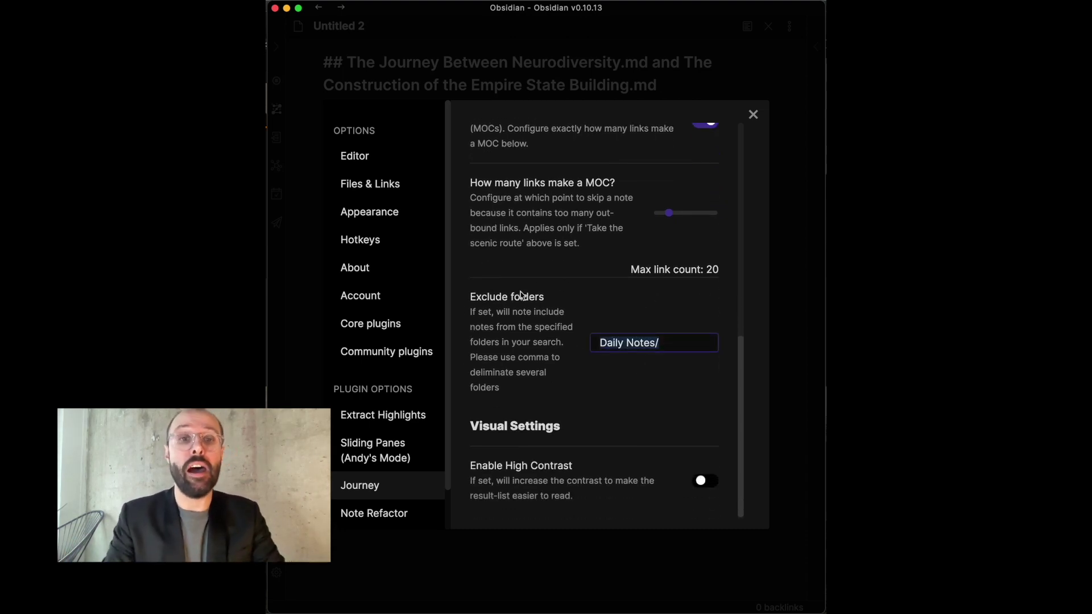
Step: Add 'Attachments/' after 'Daily Notes/' in the Exclude folders field
click(682, 350)
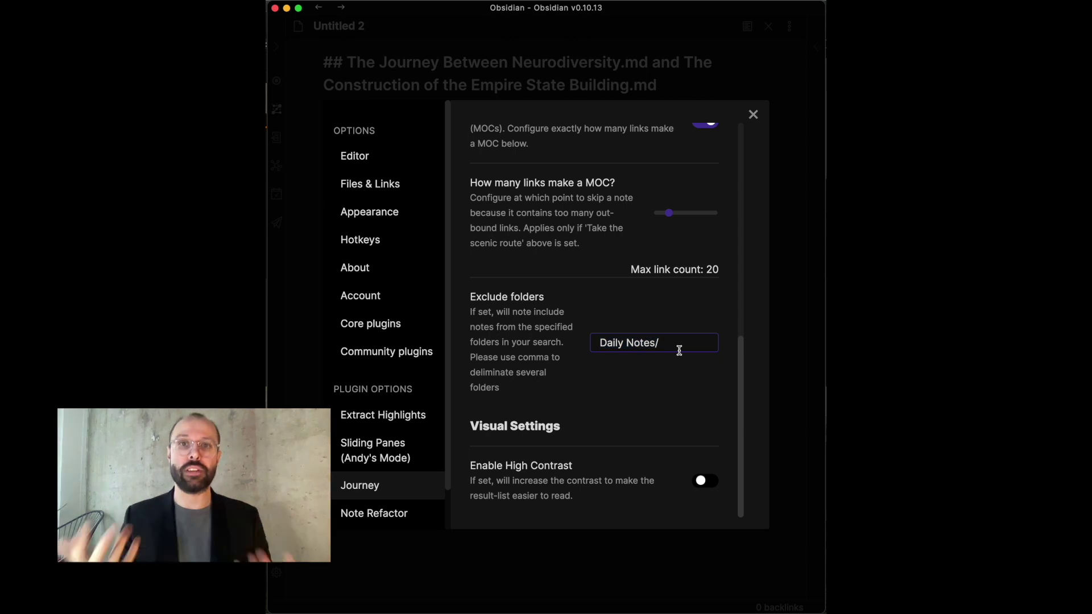
text(, Attachments/)
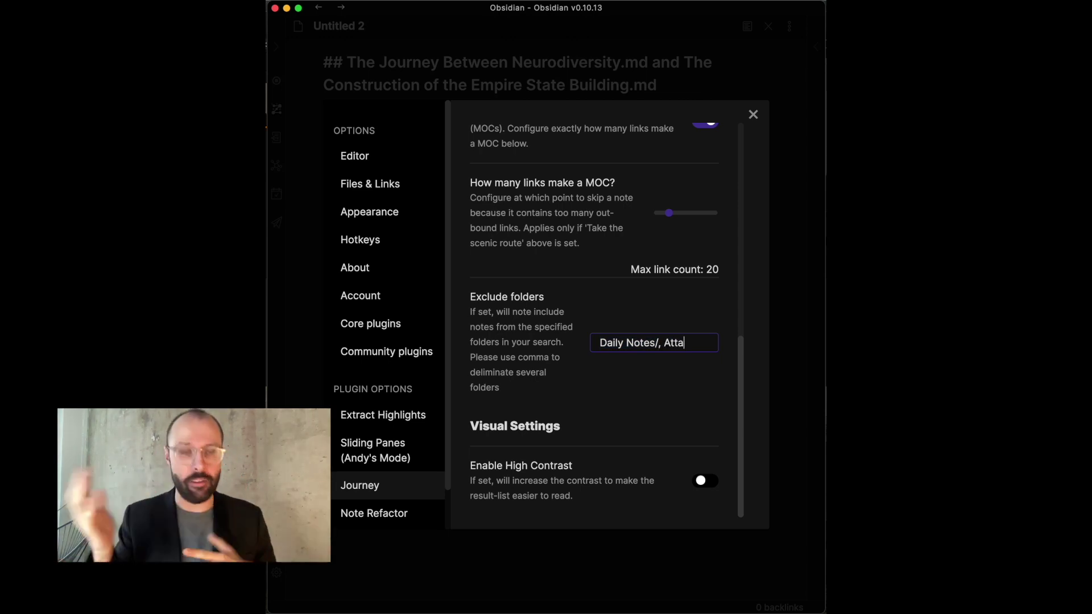
click(704, 377)
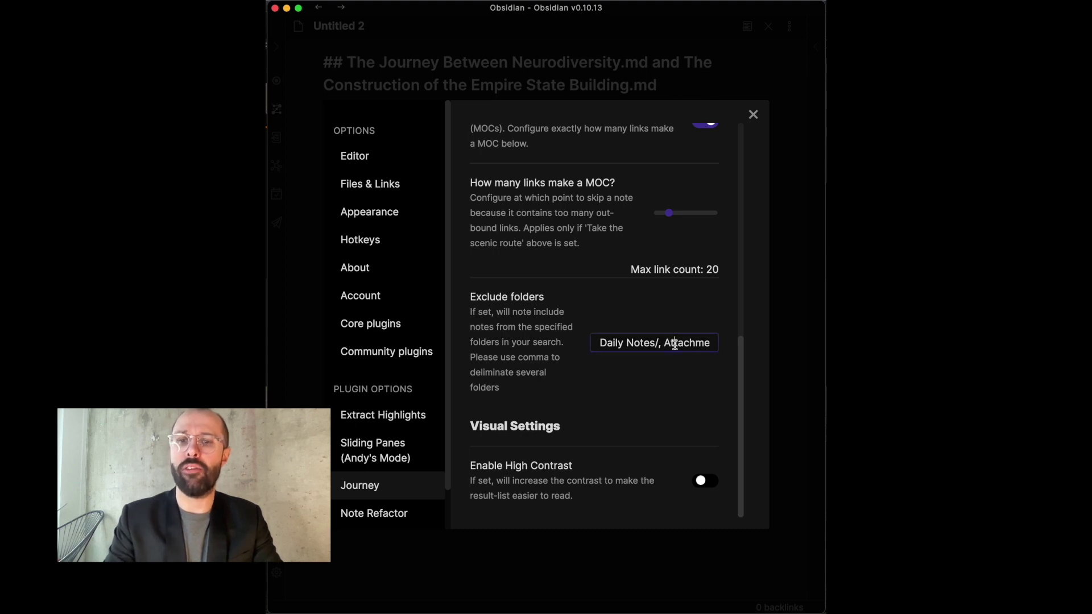
click(688, 384)
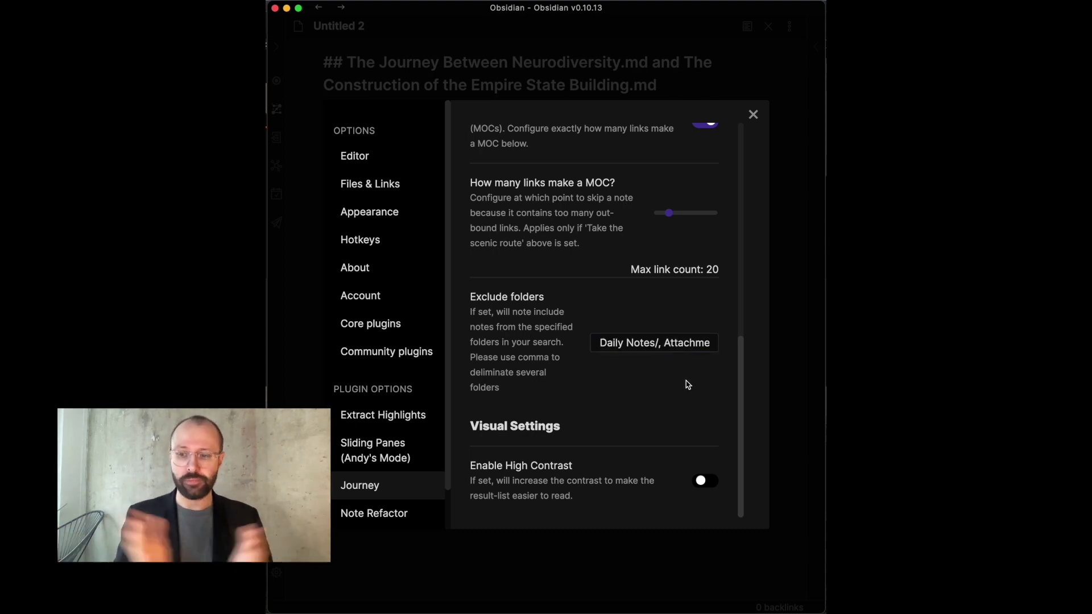
Step: Glance at the Trello card, then return to review the excluded folders text
key(super+Tab)
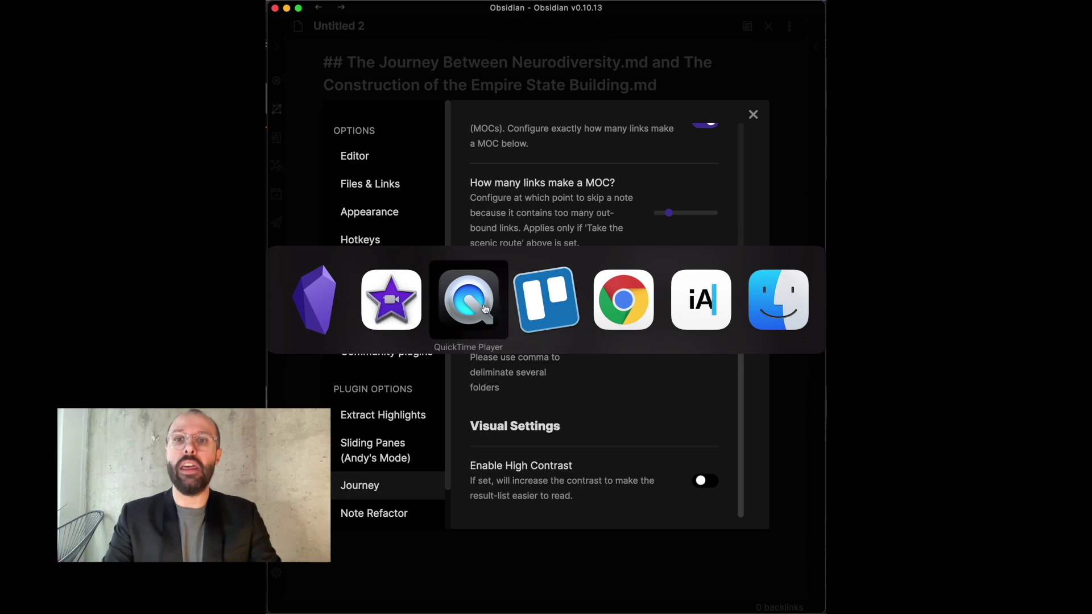
key(super+Tab)
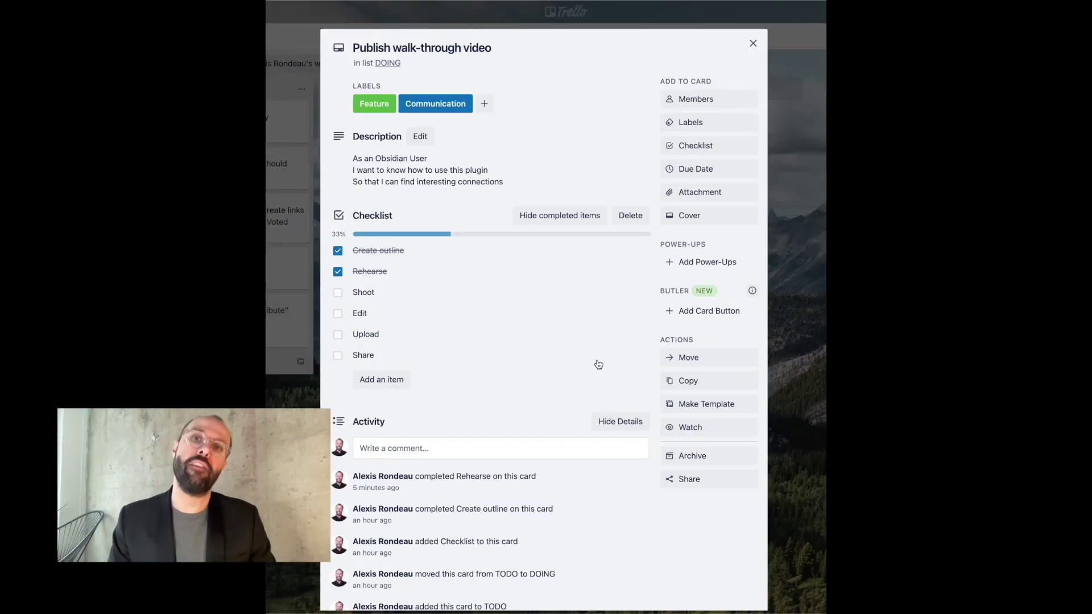
key(super+Tab)
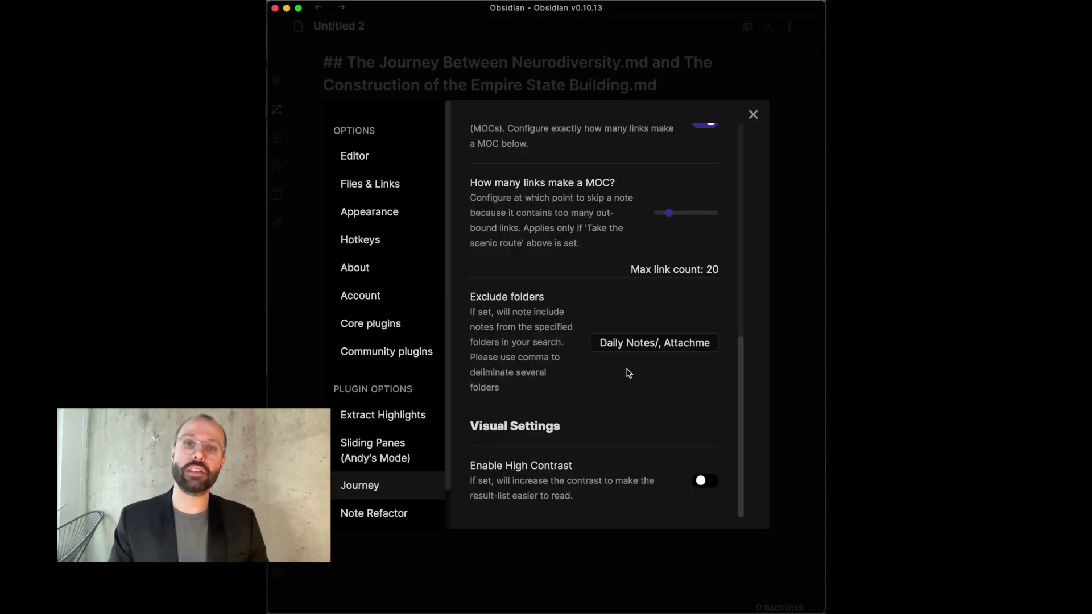
mouse_move(628, 342)
mouse_down()
mouse_move(741, 353)
mouse_move(624, 341)
mouse_up()
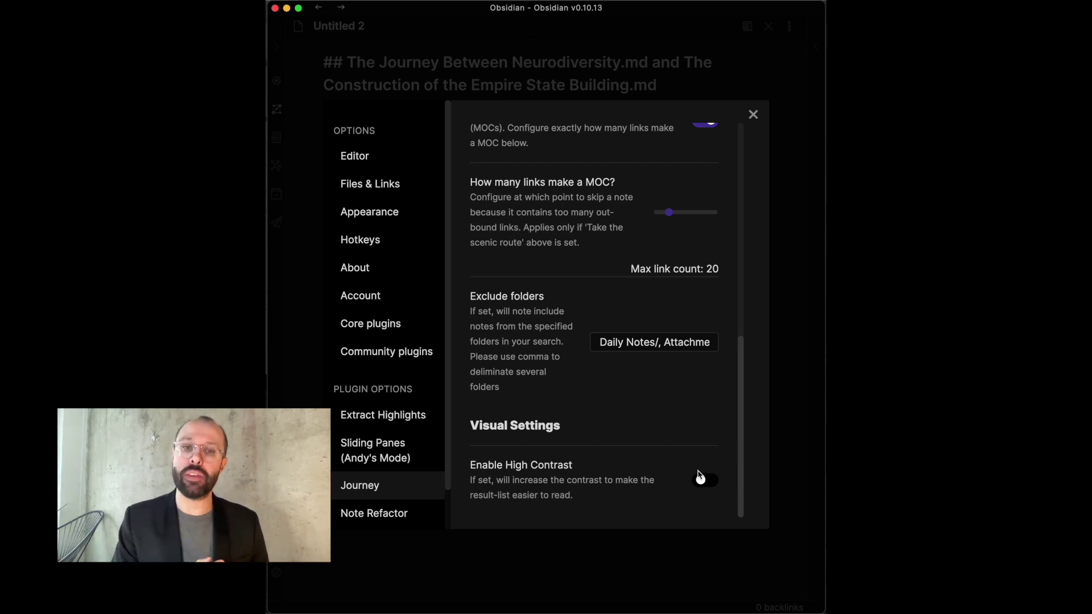
Step: Turn on Enable High Contrast, close Settings, and switch to the web browser
click(714, 487)
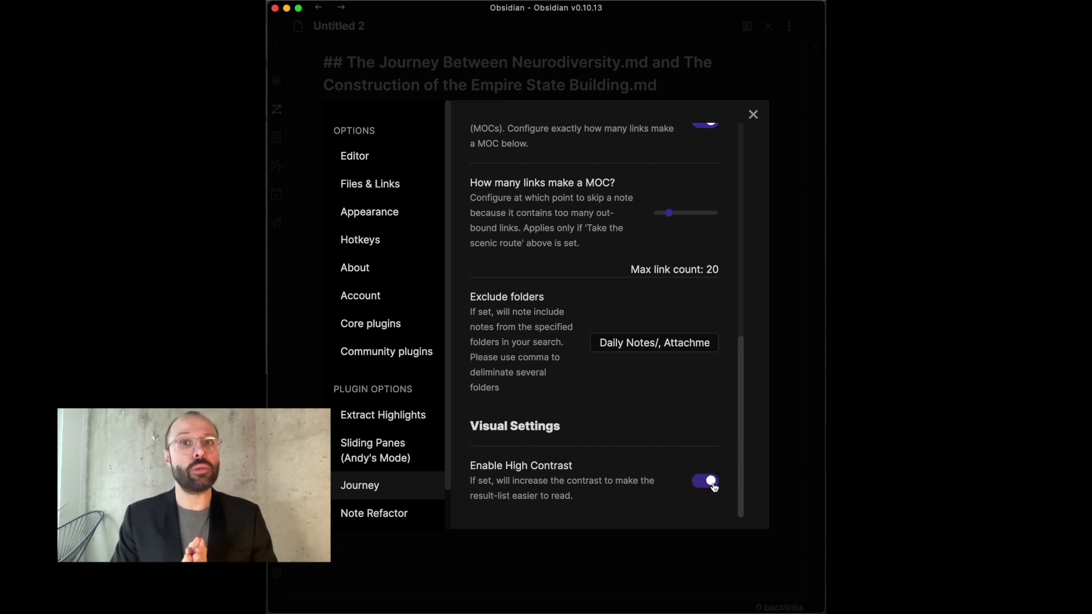
click(754, 116)
key(super+Tab)
key(super+Tab)
key(super+Tab)
key(super+Tab)
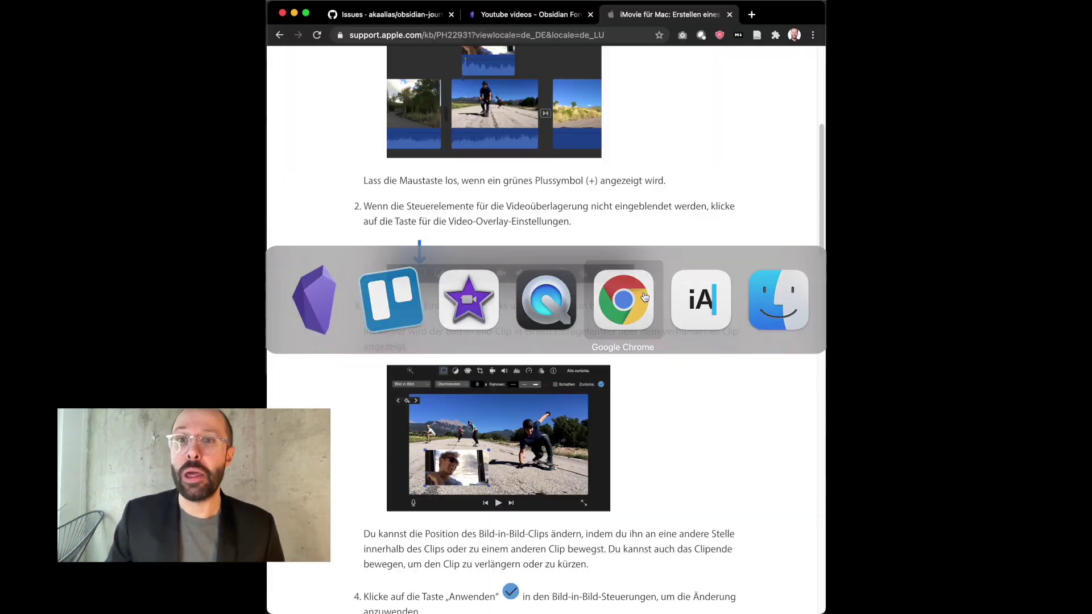
key(super+t)
Step: Check the plugin's GitHub issues, glance at the Find Journey dialog, then open the vault graph view
click(391, 22)
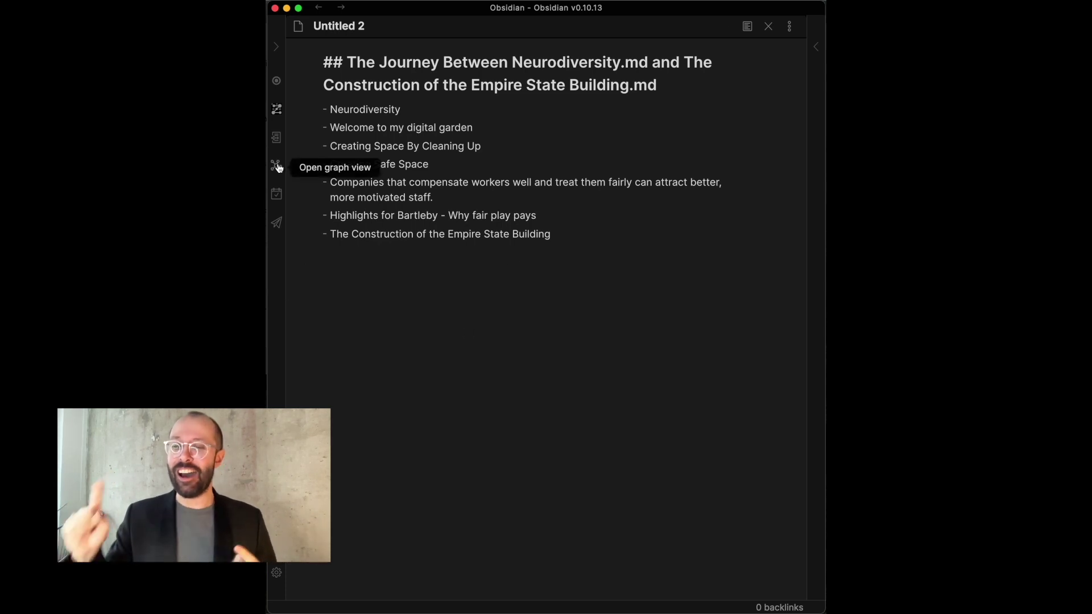
click(277, 110)
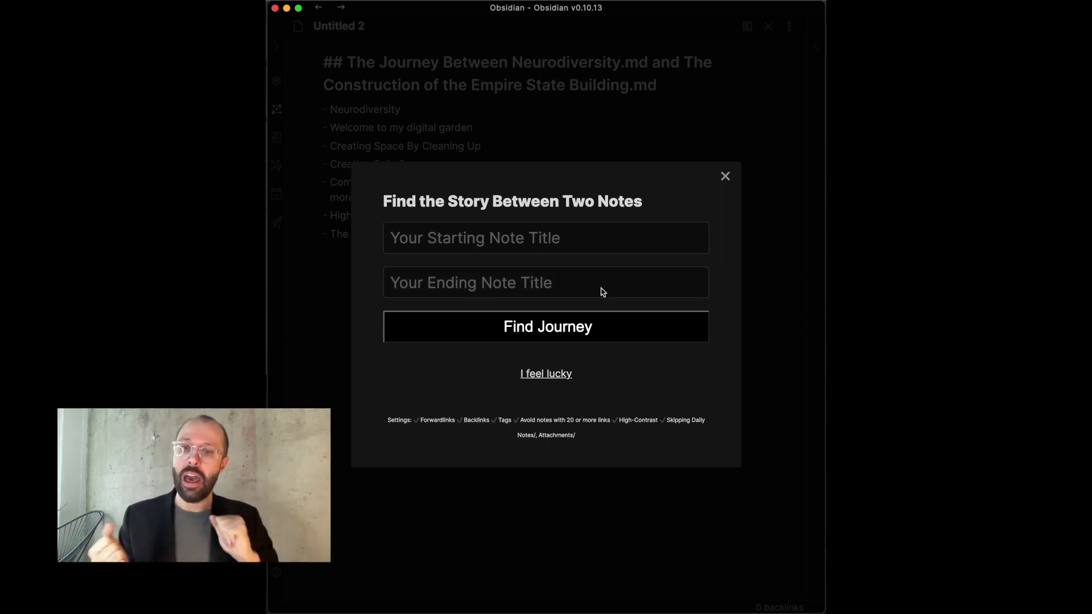
click(725, 176)
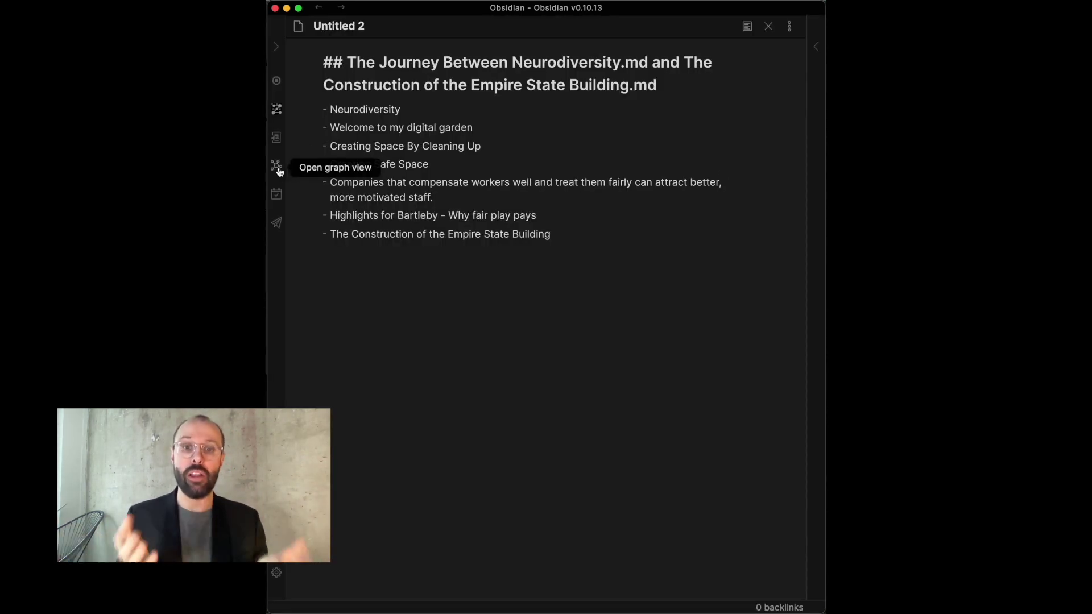
click(277, 166)
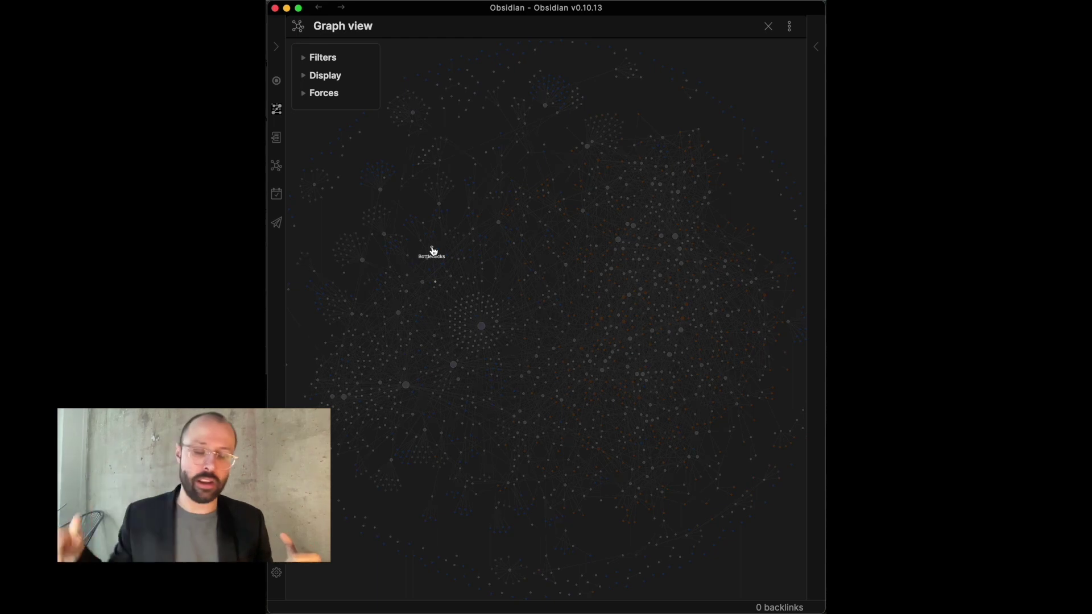
key(super+Tab)
Step: Start a blank new issue for the Journey plugin on GitHub, then go to the Youtube videos forum thread
click(399, 294)
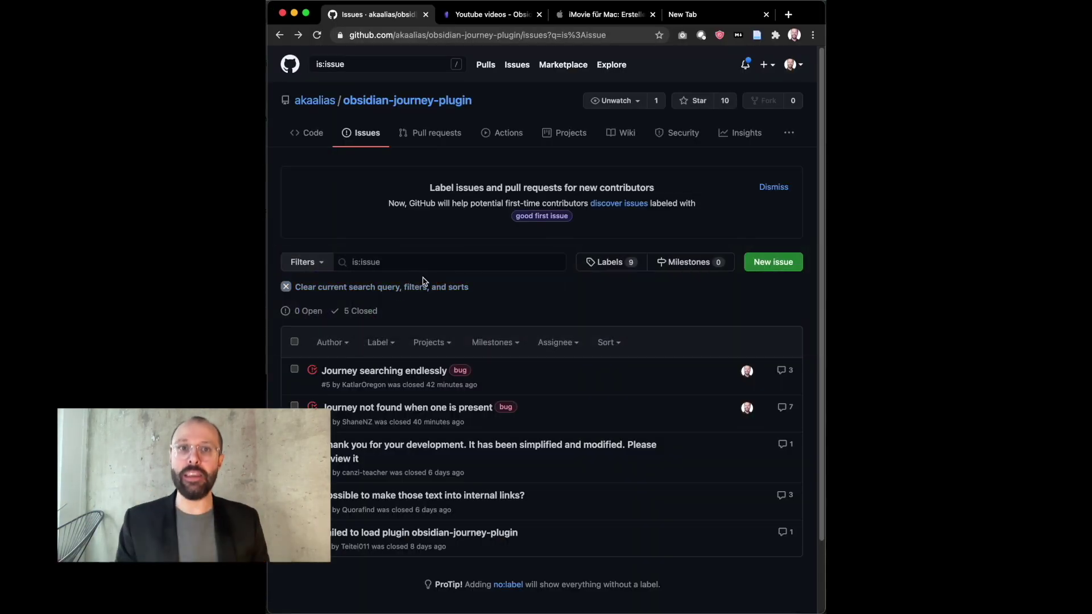
click(782, 267)
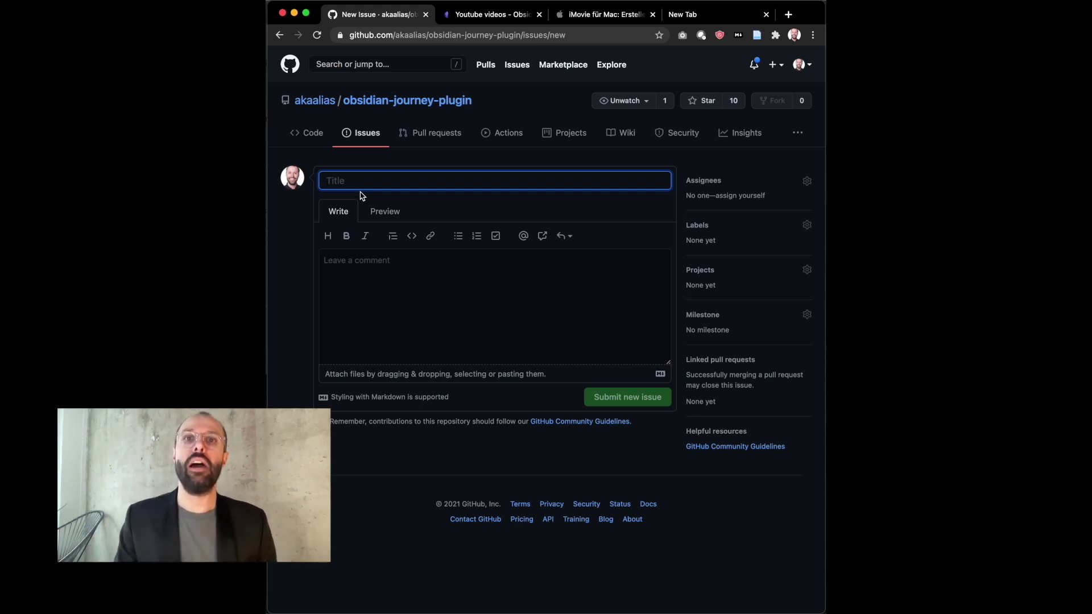
key(ctrl+t)
click(482, 15)
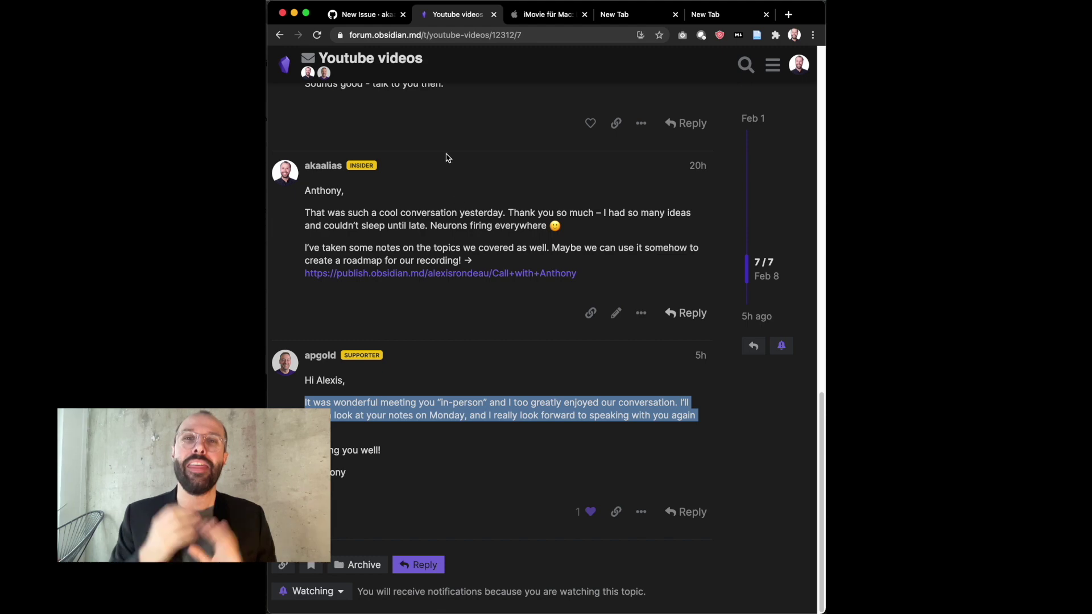
Step: Close the Youtube videos tab and open the forum's 'New Plugin: Journey' thread in a new tab
key(super+w)
key(super+t)
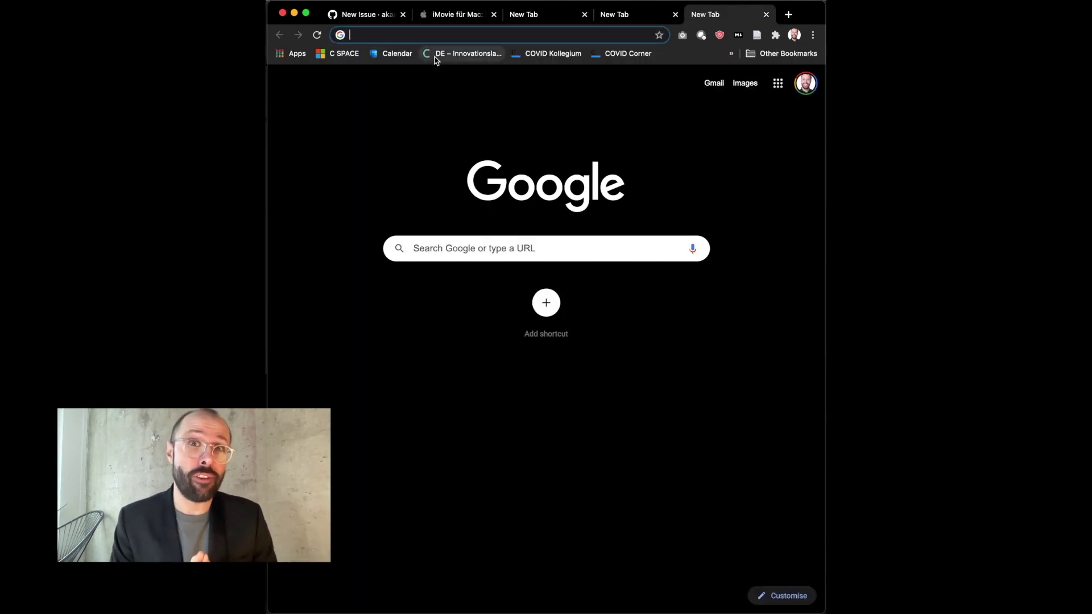
text(for)
click(434, 123)
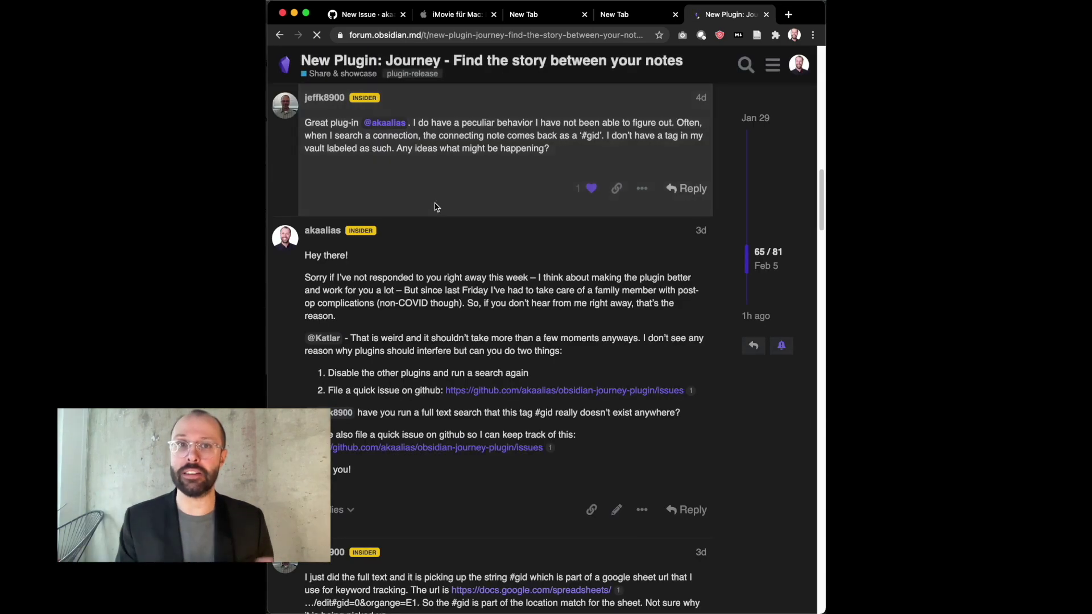
Step: Read through the Journey release thread, then return to Obsidian
scroll(494, 293, down, 20)
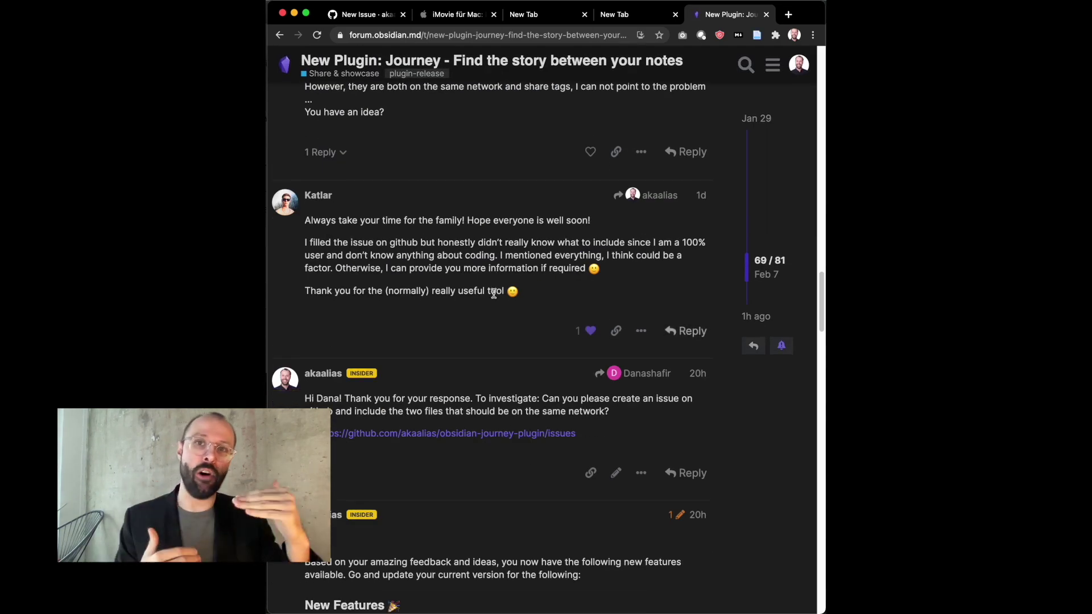
scroll(494, 296, down, 15)
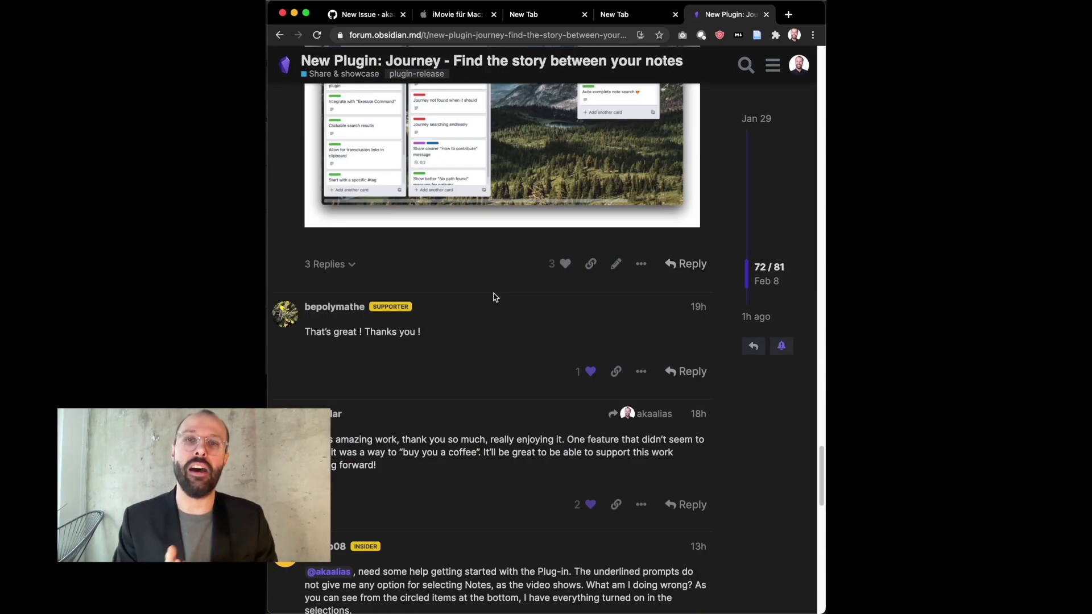
scroll(494, 297, down, 10)
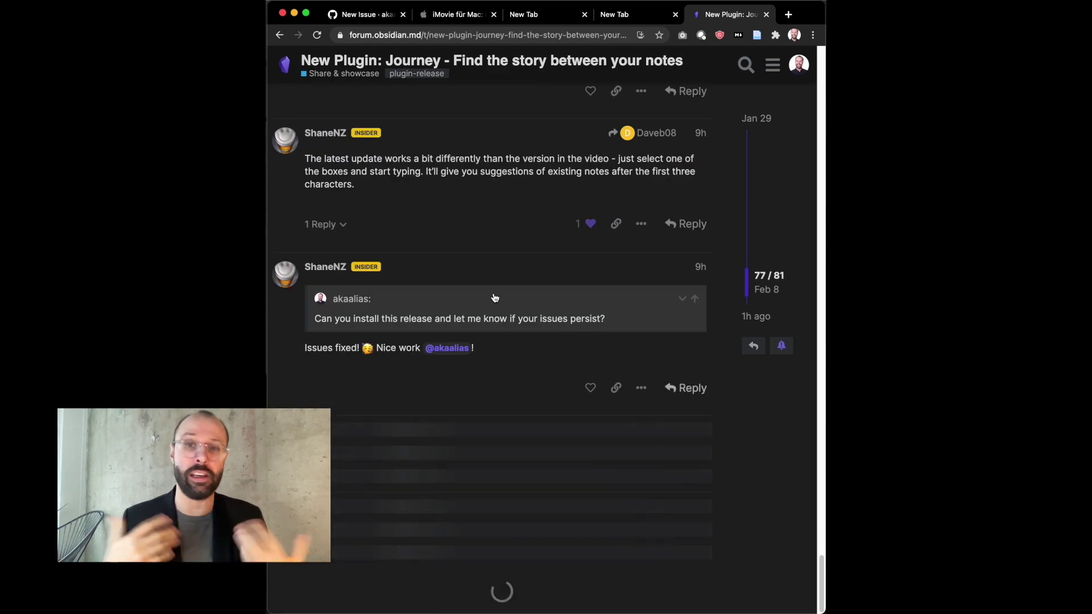
scroll(495, 296, down, 10)
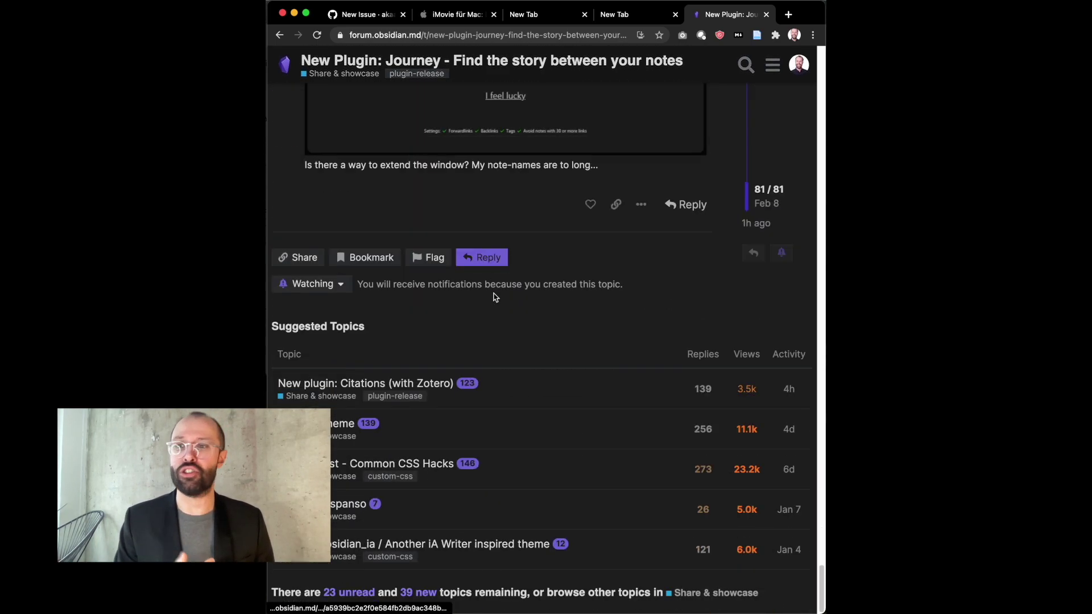
scroll(495, 297, up, 10)
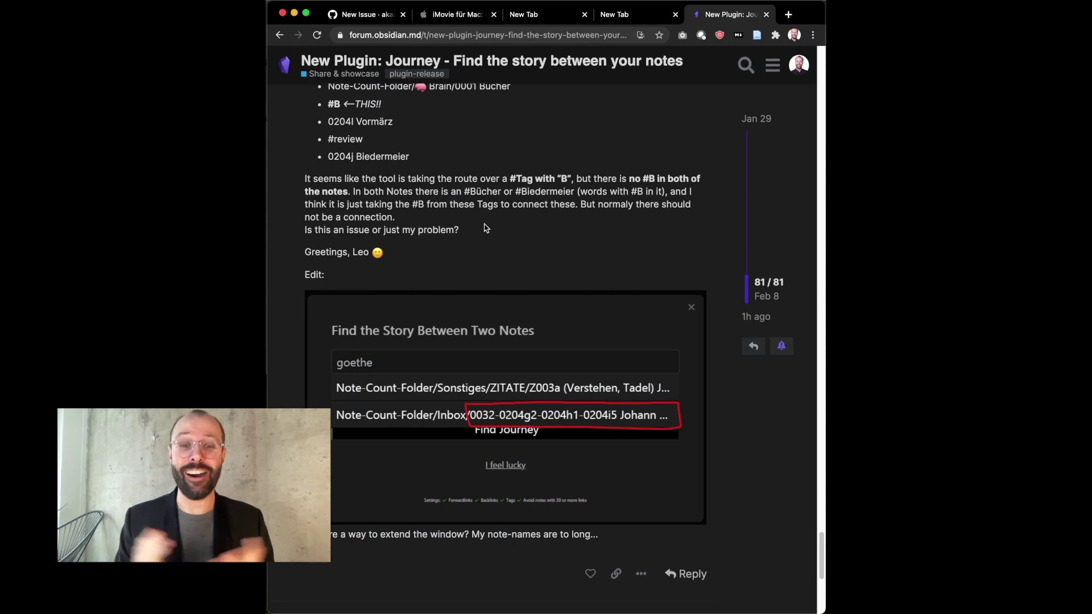
scroll(485, 228, up, 5)
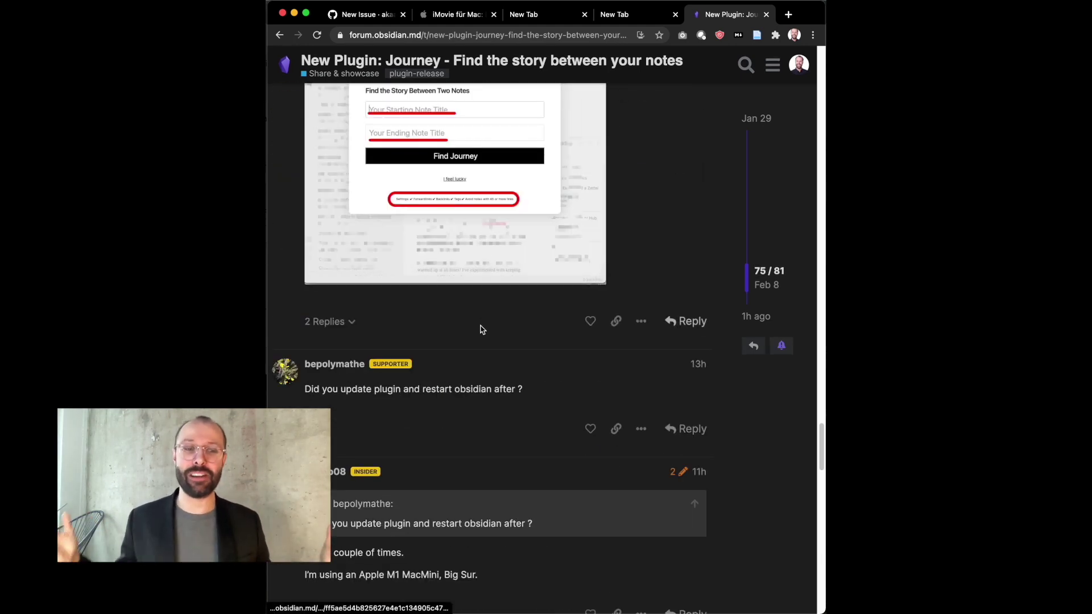
scroll(482, 330, up, 5)
key(super+Tab)
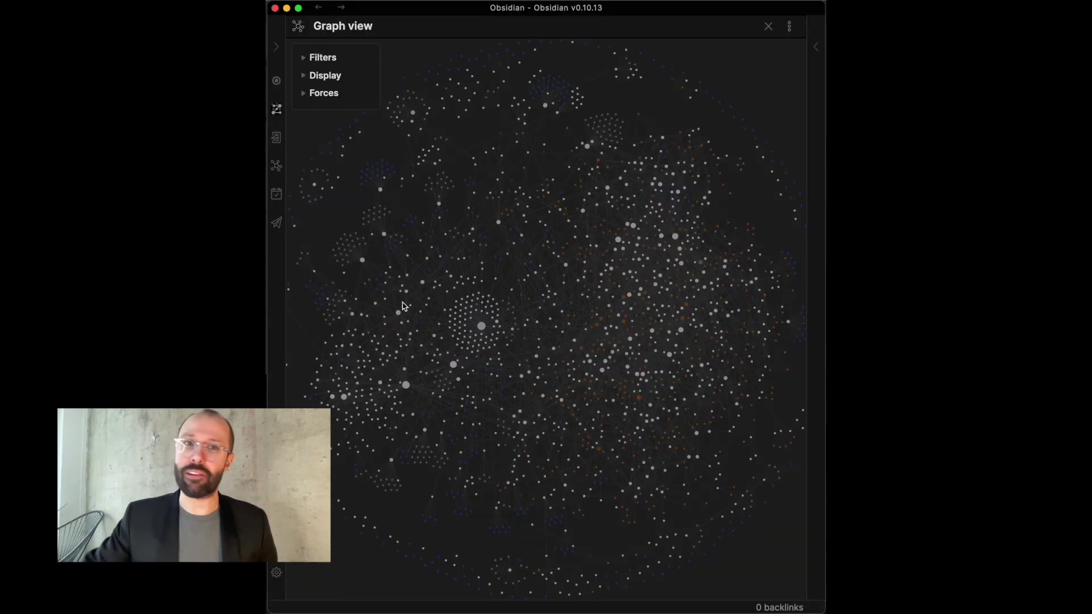
Step: Open the Find Journey dialog and fill both note fields with random notes via 'I feel lucky'
click(276, 109)
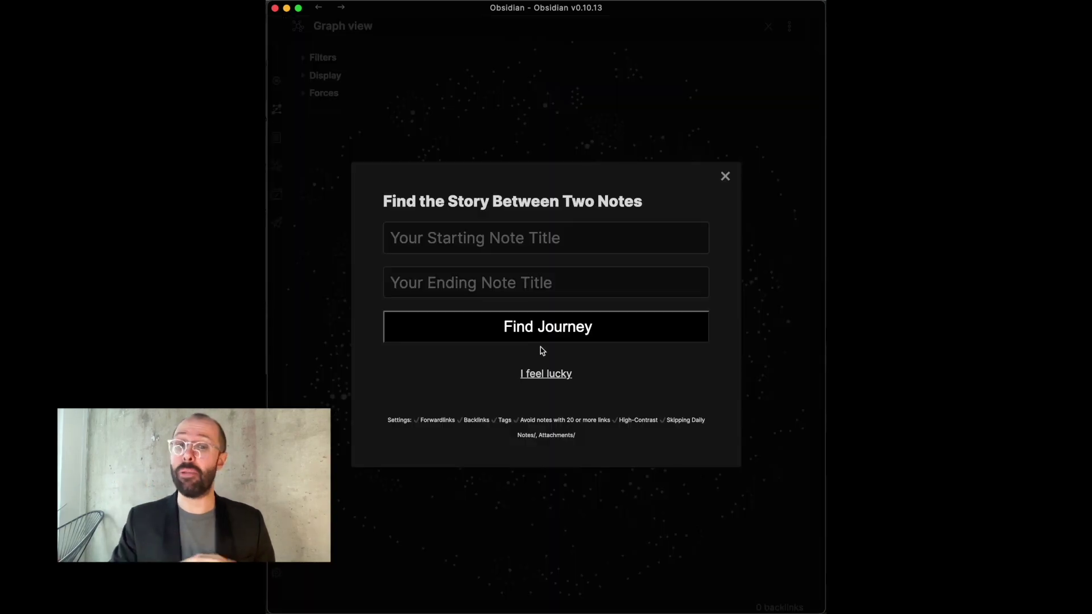
click(552, 380)
click(551, 380)
click(551, 378)
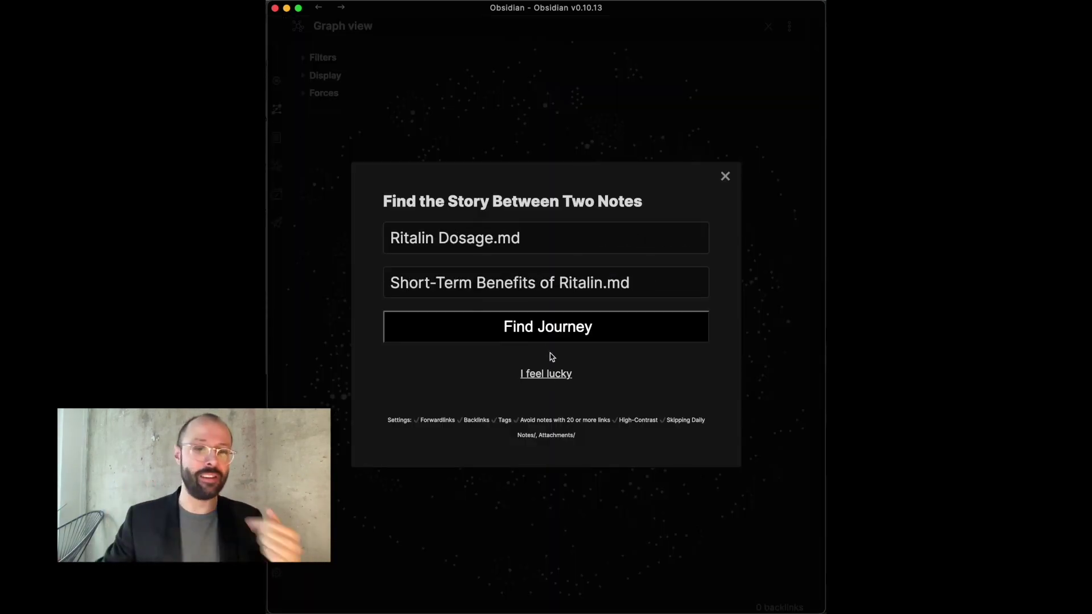
click(551, 377)
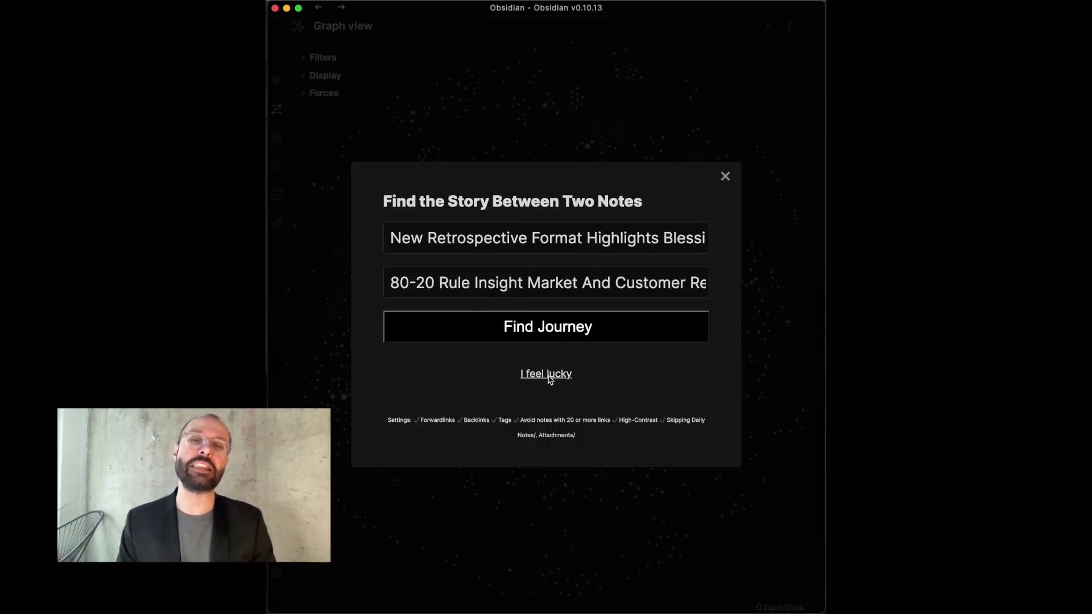
click(550, 375)
Step: Try finding a journey between the notes, reset after none is found, and pick new random notes
click(546, 329)
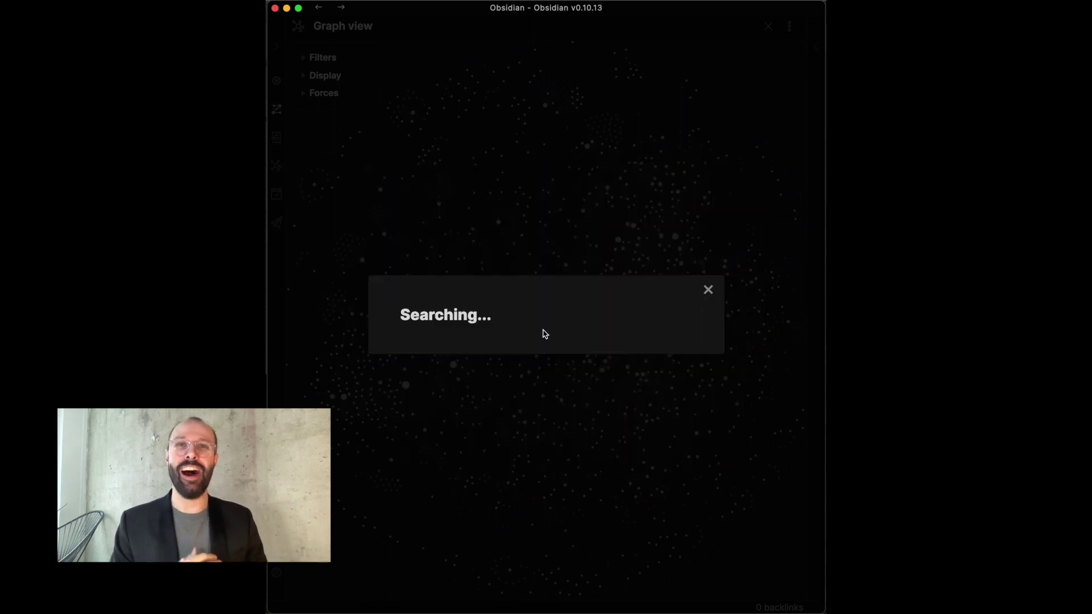
click(565, 392)
click(545, 377)
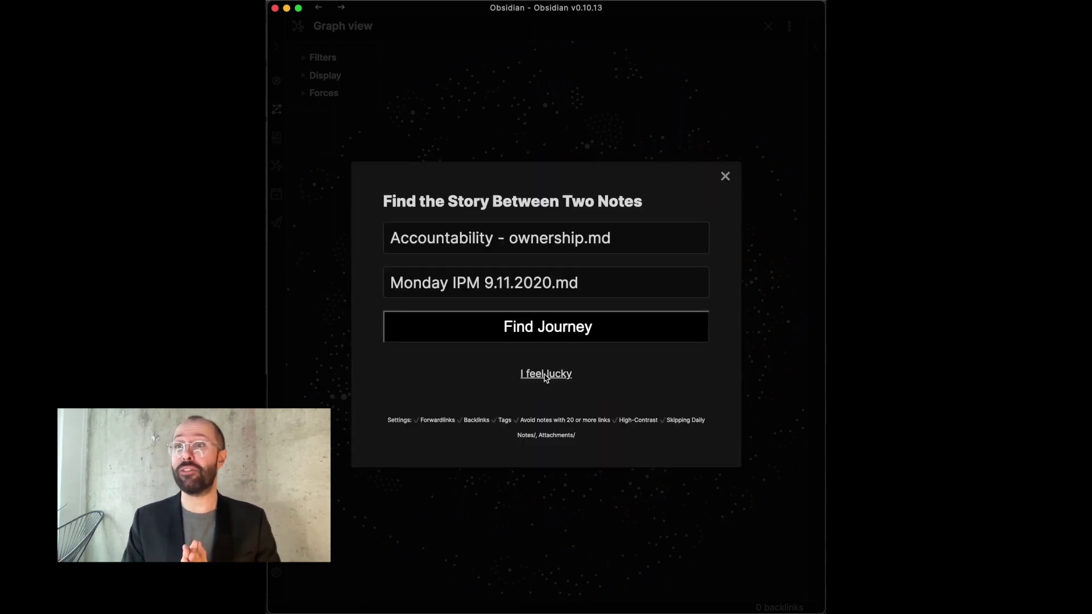
click(543, 379)
click(543, 379)
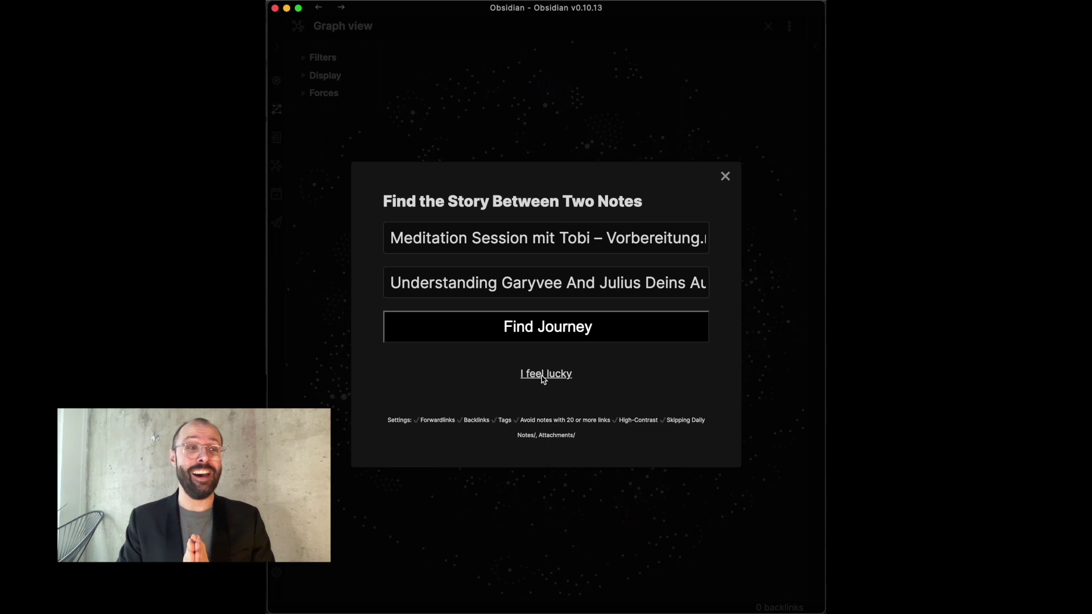